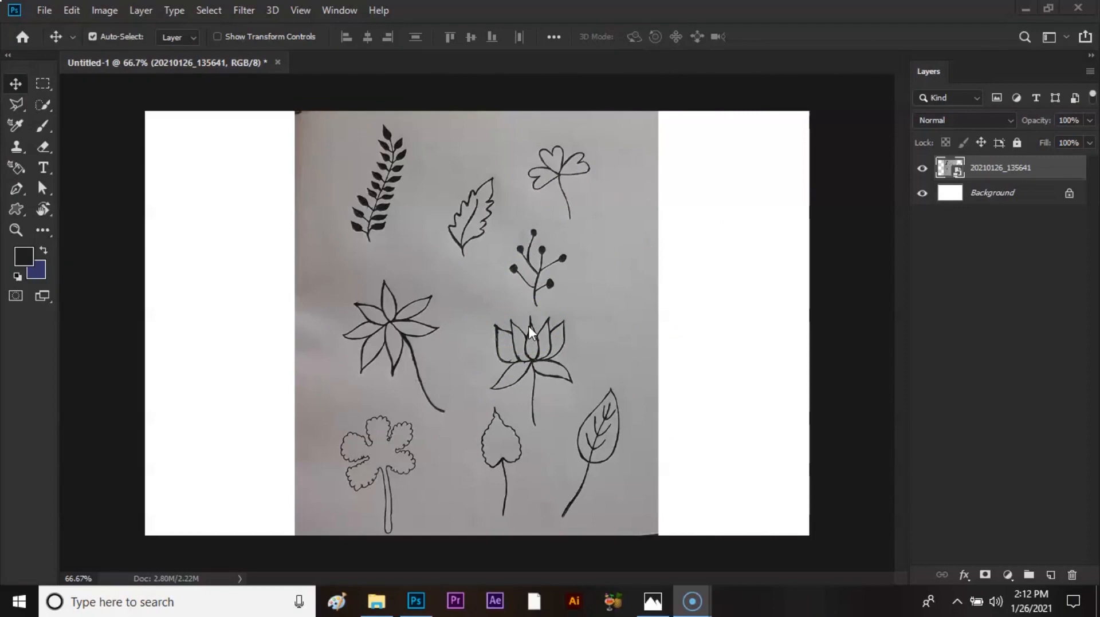
Step: Crop the canvas on both sides to the edges of the photographed drawing sheet
{"action": "left_click", "coordinate": [526, 327]}
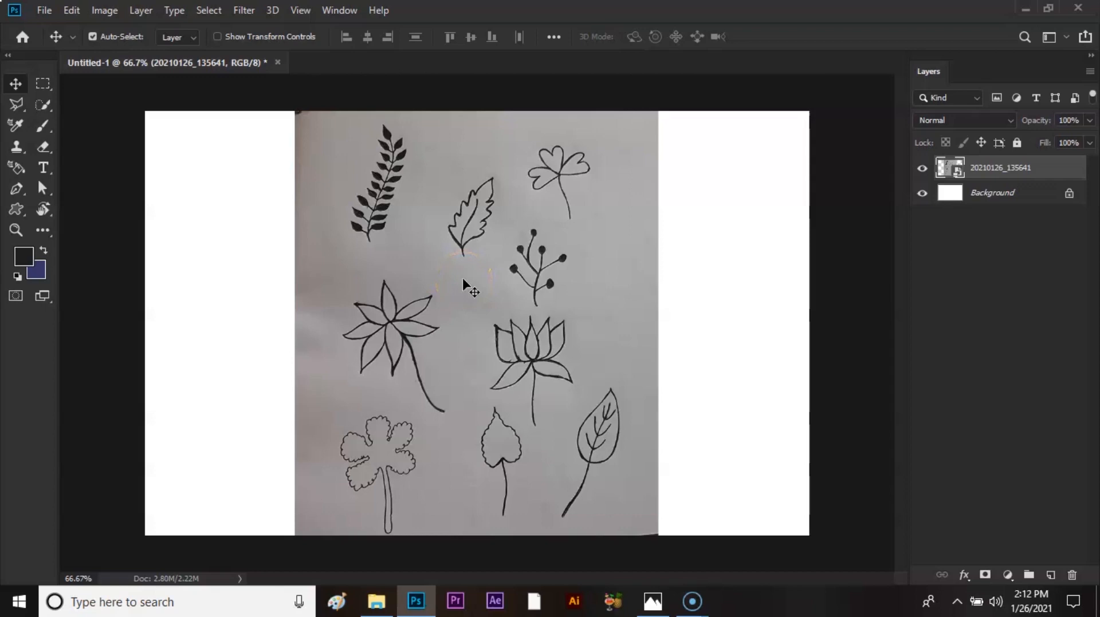
{"action": "key", "text": "c"}
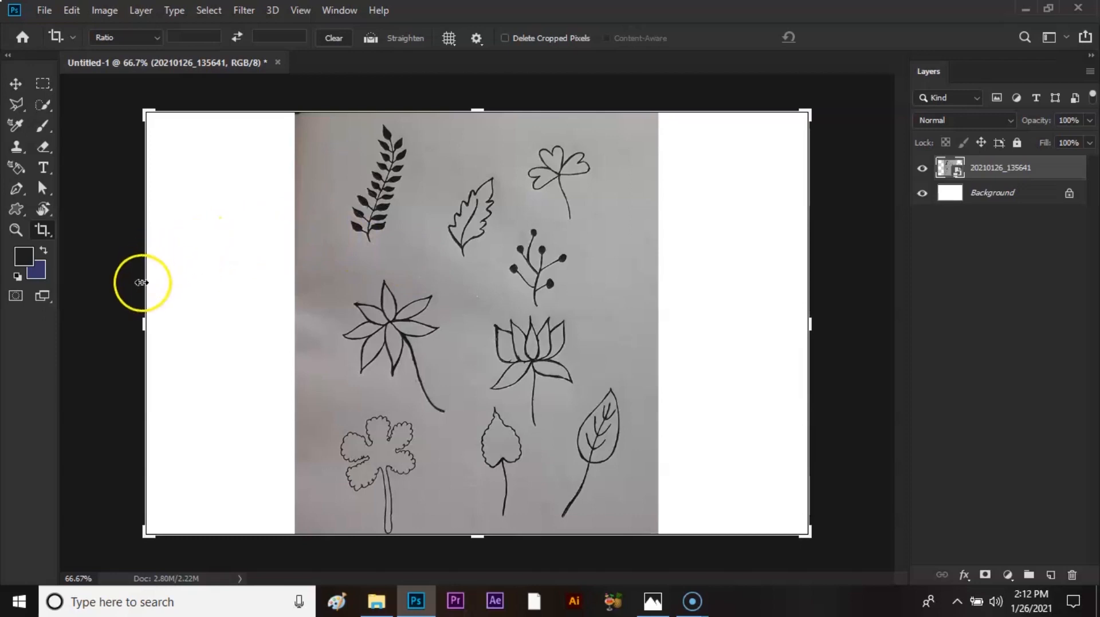
{"action": "left_click_drag", "start_coordinate": [142, 319], "coordinate": [219, 341]}
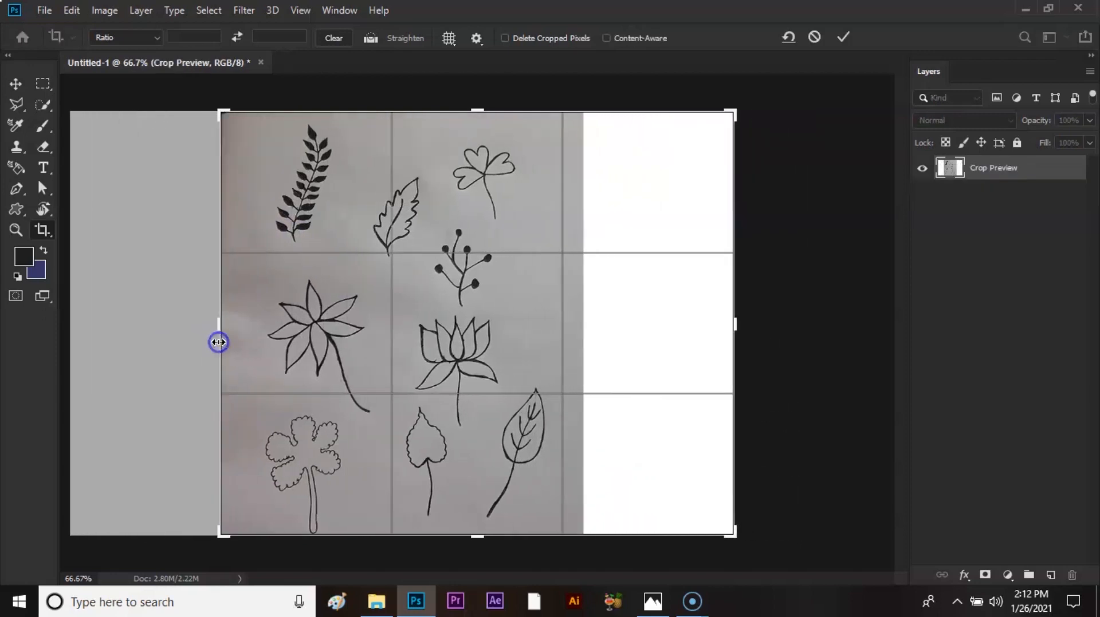
{"action": "left_click_drag", "start_coordinate": [738, 327], "coordinate": [659, 346]}
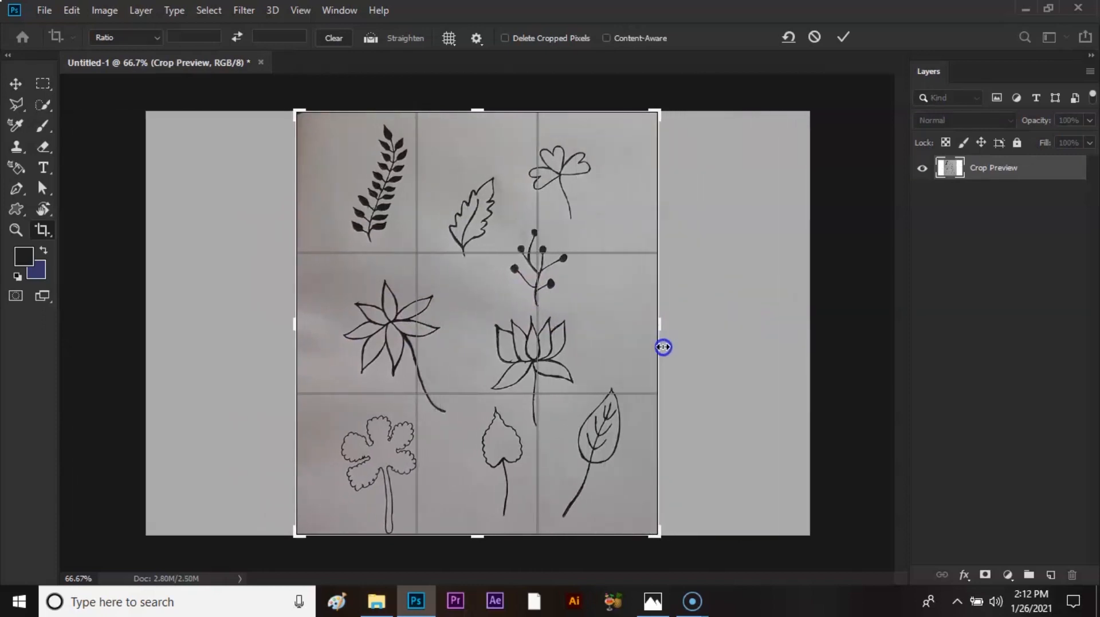
{"action": "left_click", "coordinate": [839, 36]}
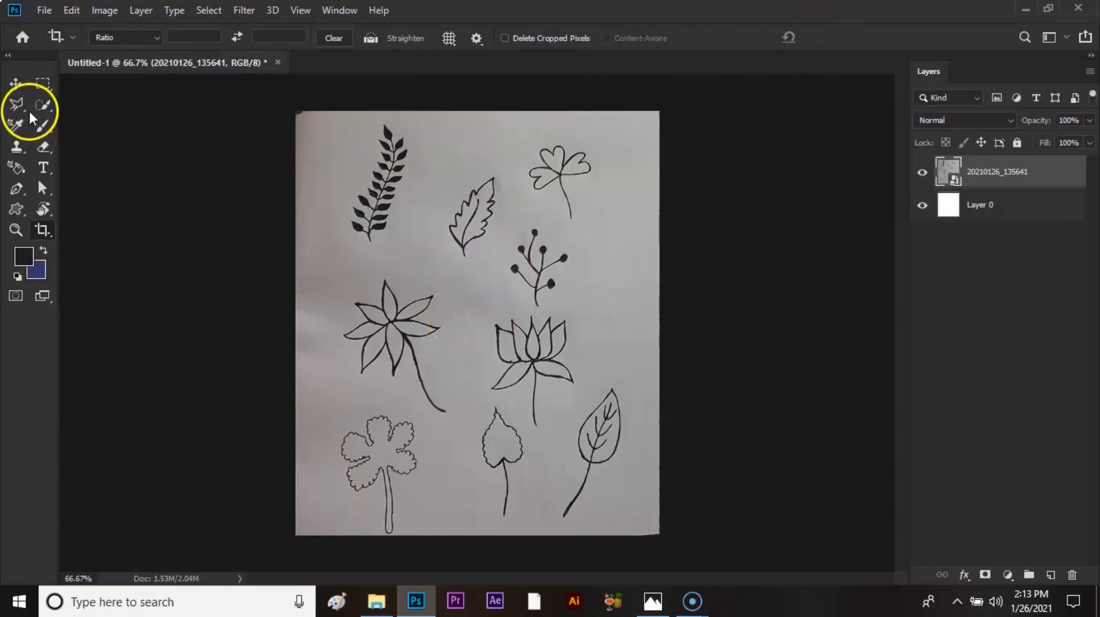
{"action": "left_click", "coordinate": [15, 84]}
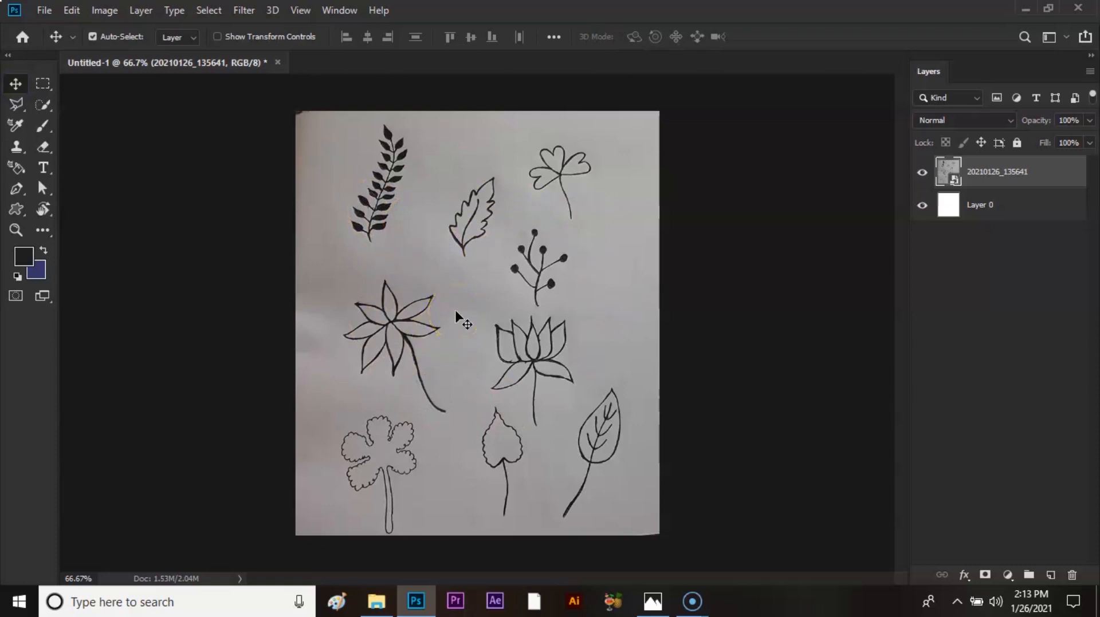
Step: Apply a Black & White adjustment with the Default preset to the sketch photo layer
{"action": "left_click", "coordinate": [112, 13]}
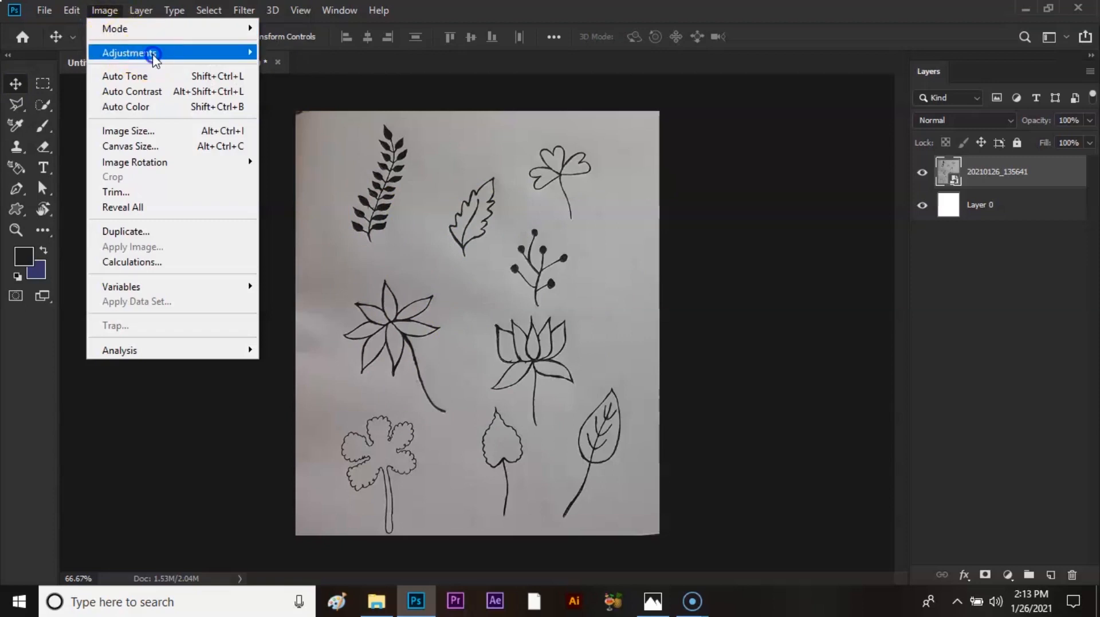
{"action": "mouse_move", "coordinate": [148, 51]}
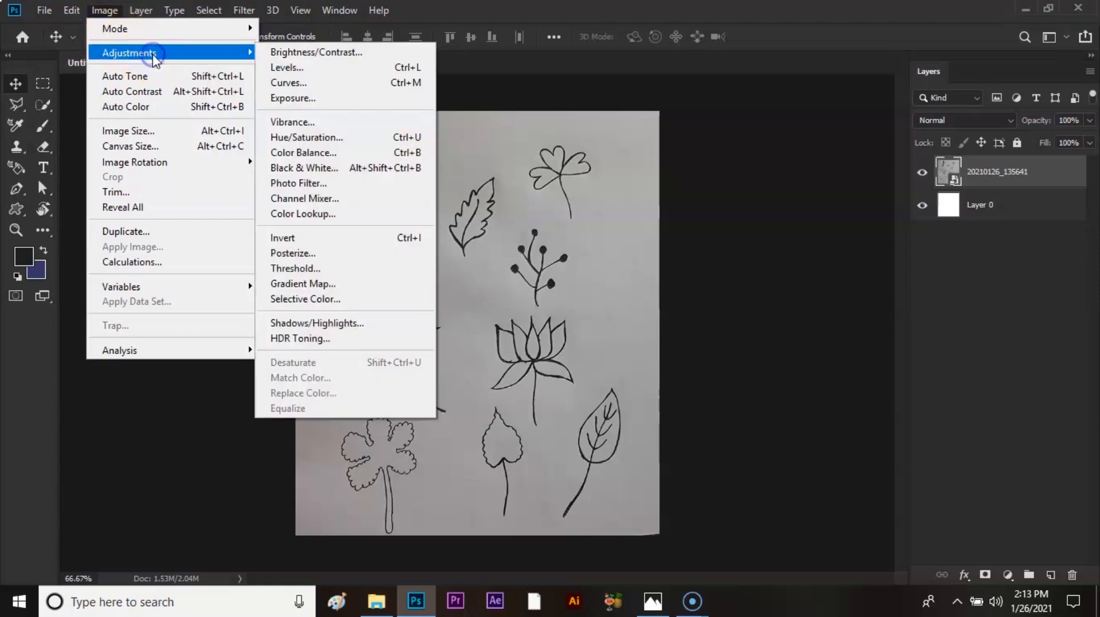
{"action": "left_click", "coordinate": [367, 168]}
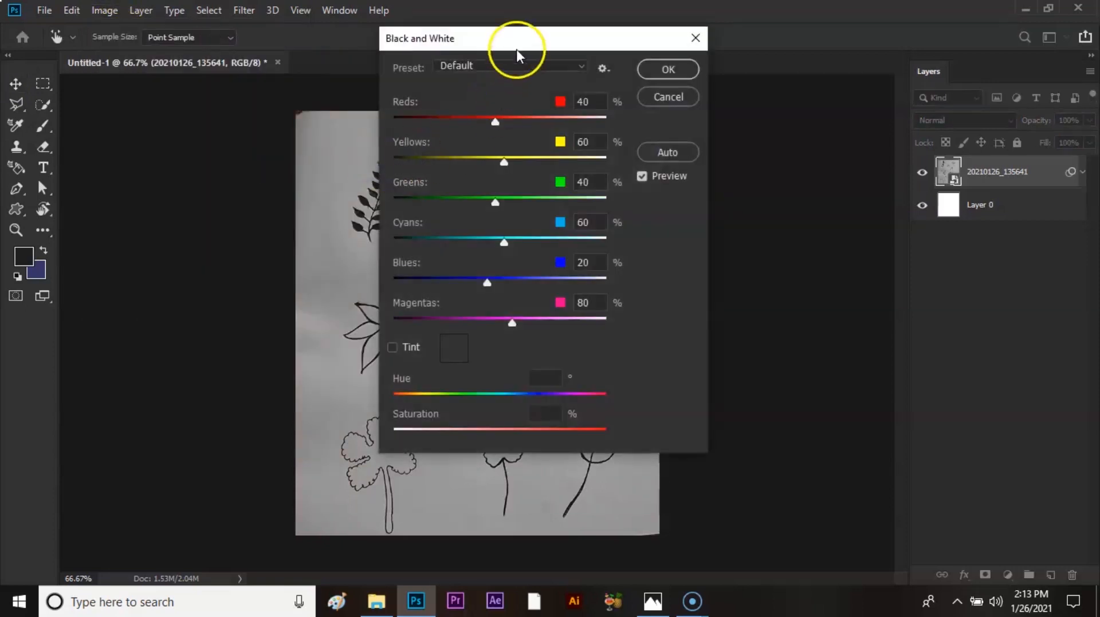
{"action": "mouse_move", "coordinate": [517, 38]}
{"action": "left_mouse_down"}
{"action": "mouse_move", "coordinate": [768, 37]}
{"action": "mouse_move", "coordinate": [822, 67]}
{"action": "left_mouse_up"}
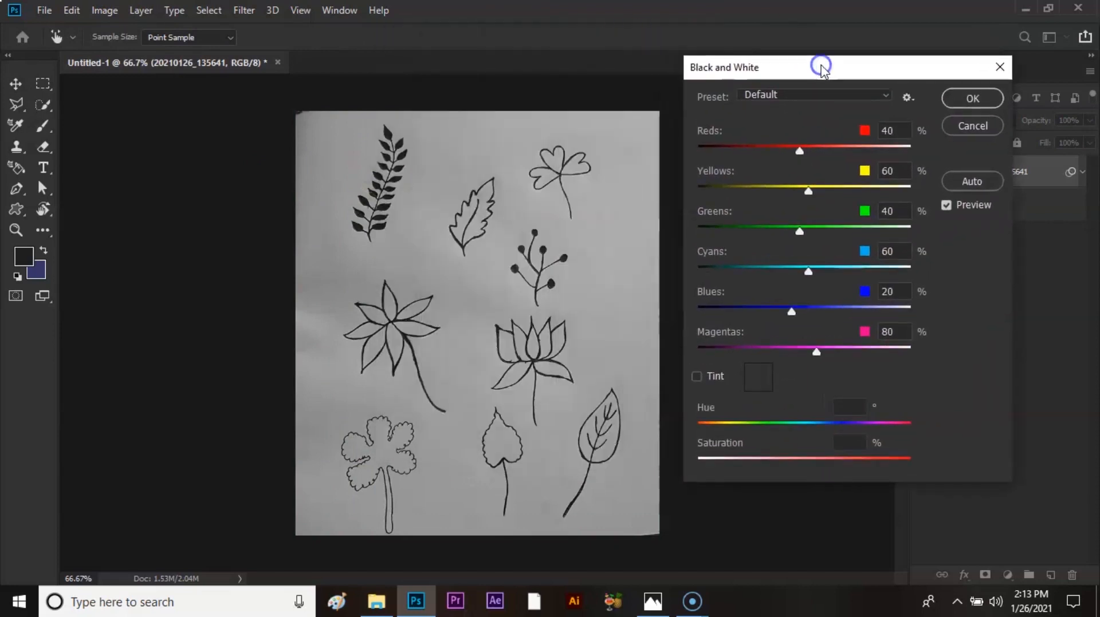
{"action": "left_click", "coordinate": [968, 100]}
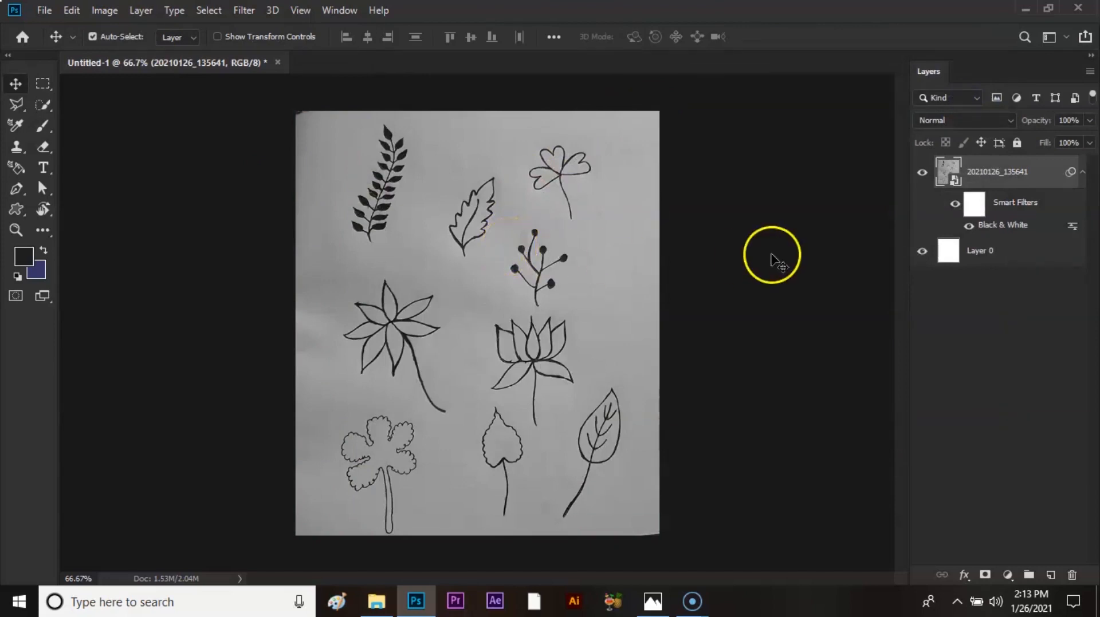
{"action": "left_click", "coordinate": [969, 226]}
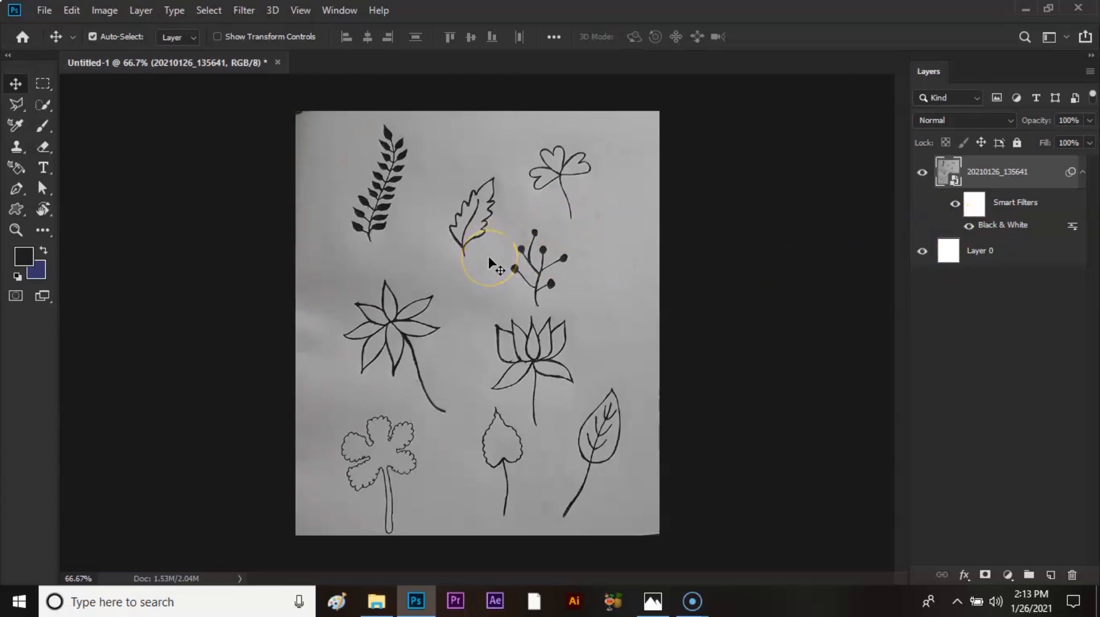
Step: Start a Levels adjustment on the photo and sample the blank grey paper beside the drawings as the white point
{"action": "left_click", "coordinate": [111, 12]}
{"action": "mouse_move", "coordinate": [170, 54]}
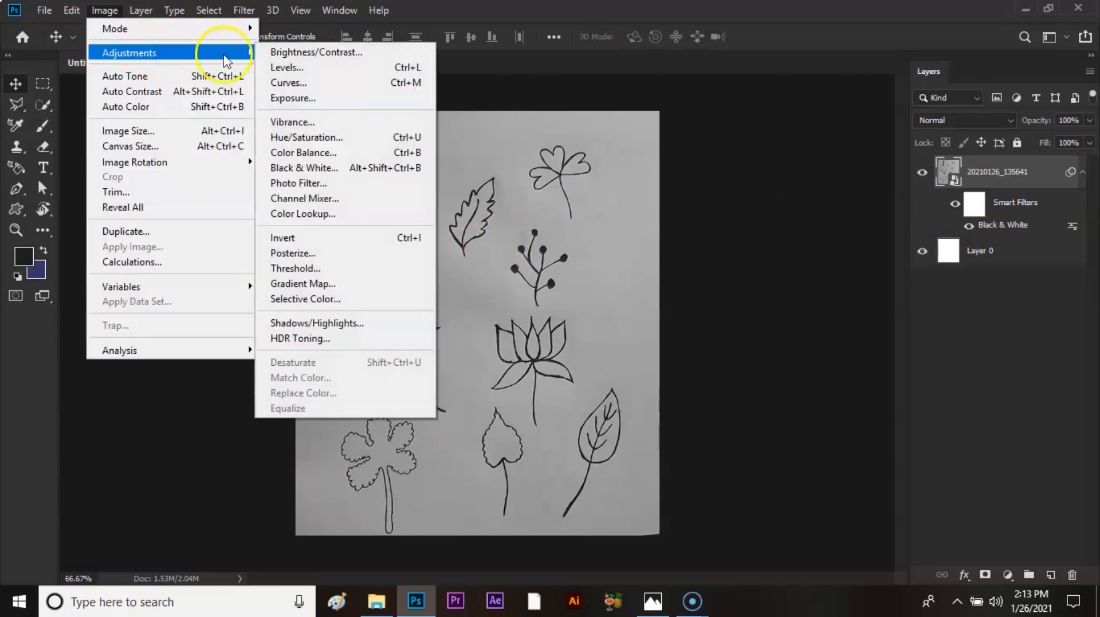
{"action": "left_click", "coordinate": [305, 66]}
{"action": "left_click_drag", "start_coordinate": [497, 78], "coordinate": [807, 78]}
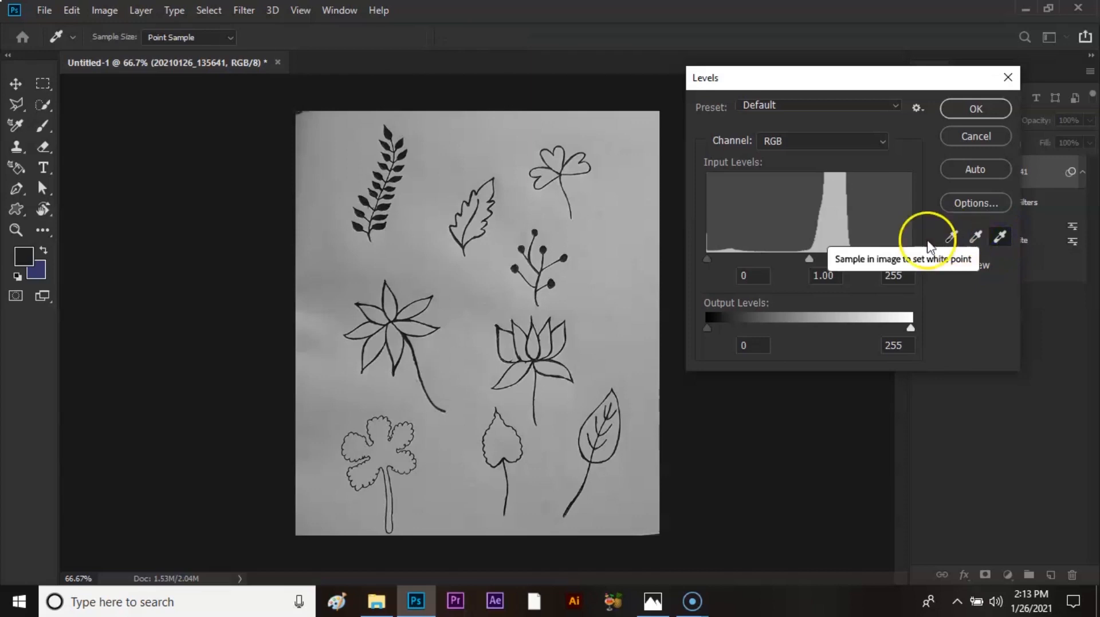
{"action": "left_click", "coordinate": [621, 236]}
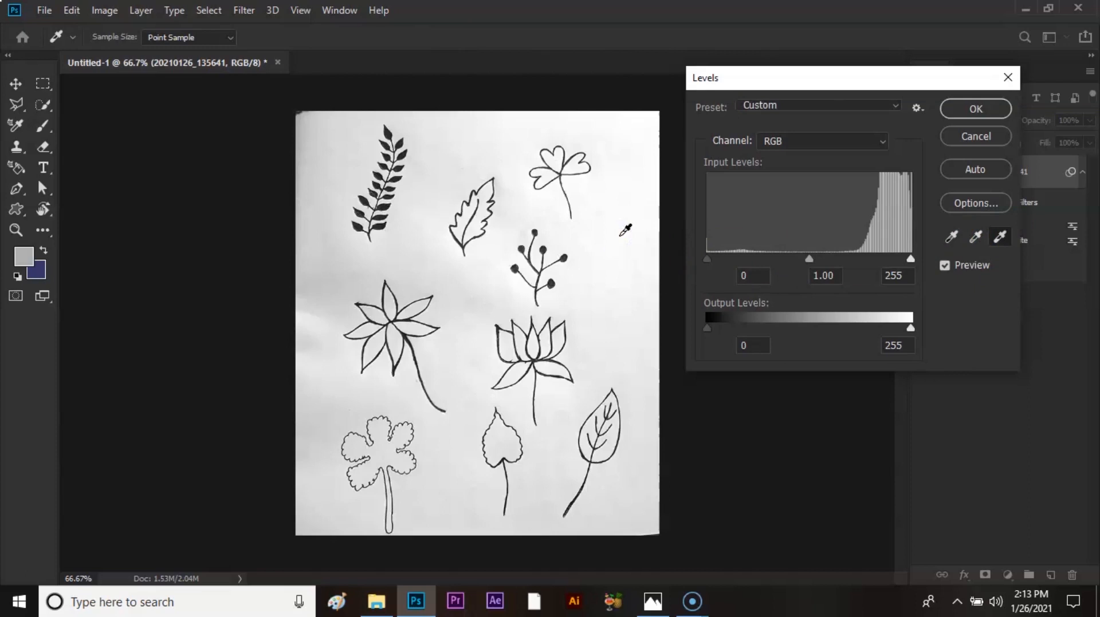
Step: Sample the black point from the dark leafy sprig, set the white input level to 187, and apply the Levels adjustment
{"action": "left_click", "coordinate": [951, 237]}
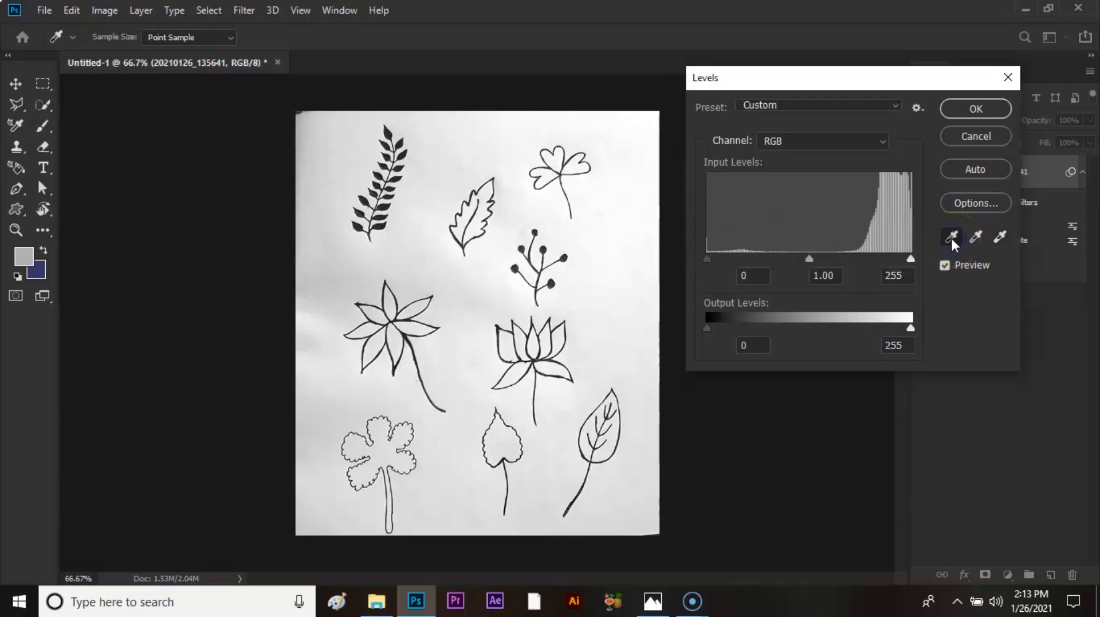
{"action": "left_click", "coordinate": [384, 223]}
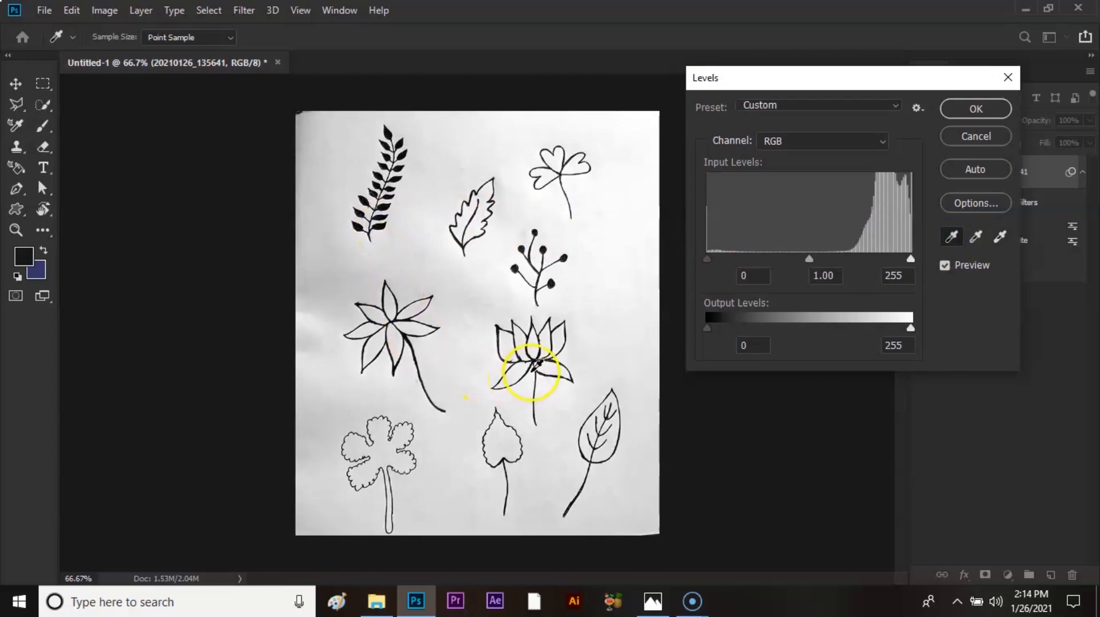
{"action": "left_click_drag", "start_coordinate": [915, 259], "coordinate": [857, 262]}
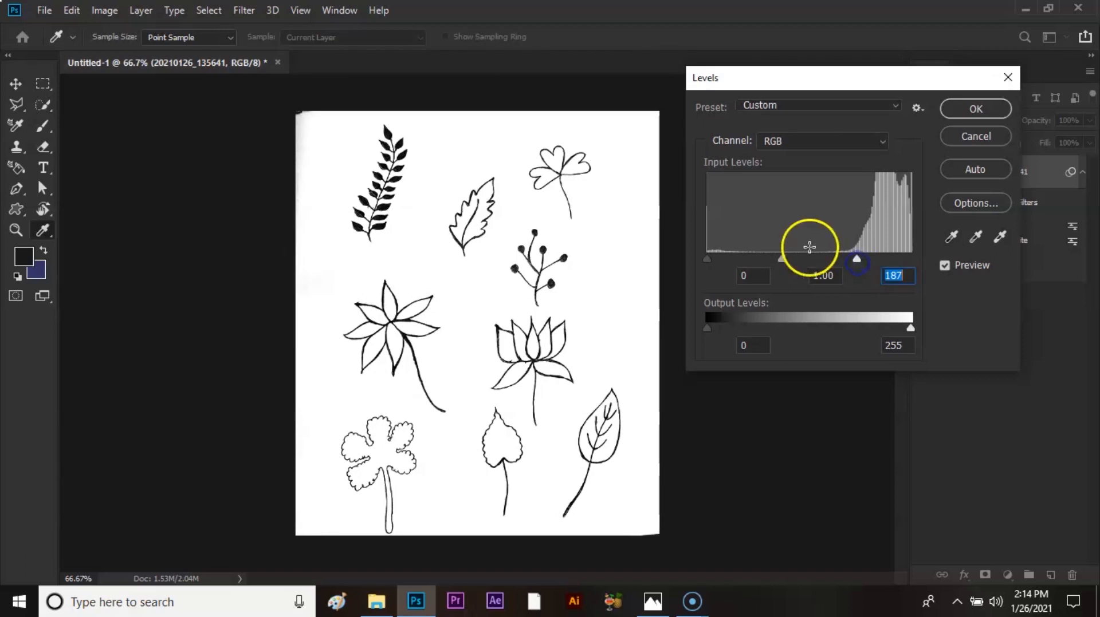
{"action": "left_click", "coordinate": [975, 109]}
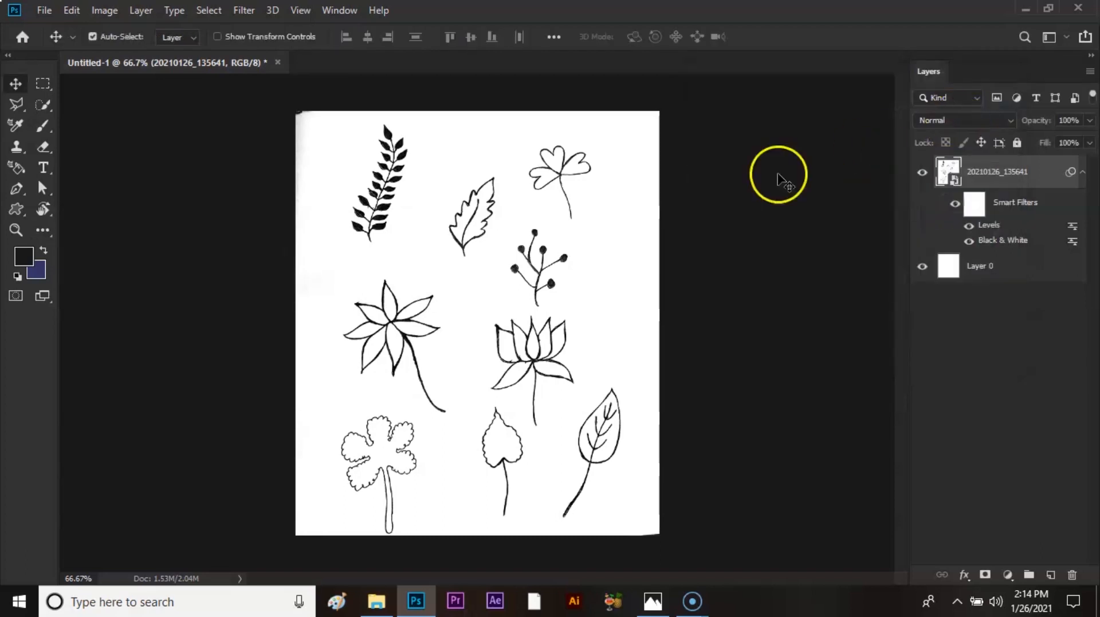
Step: Apply a Brightness/Contrast adjustment to the sketch layer with brightness -12 and contrast 87
{"action": "left_click", "coordinate": [539, 273]}
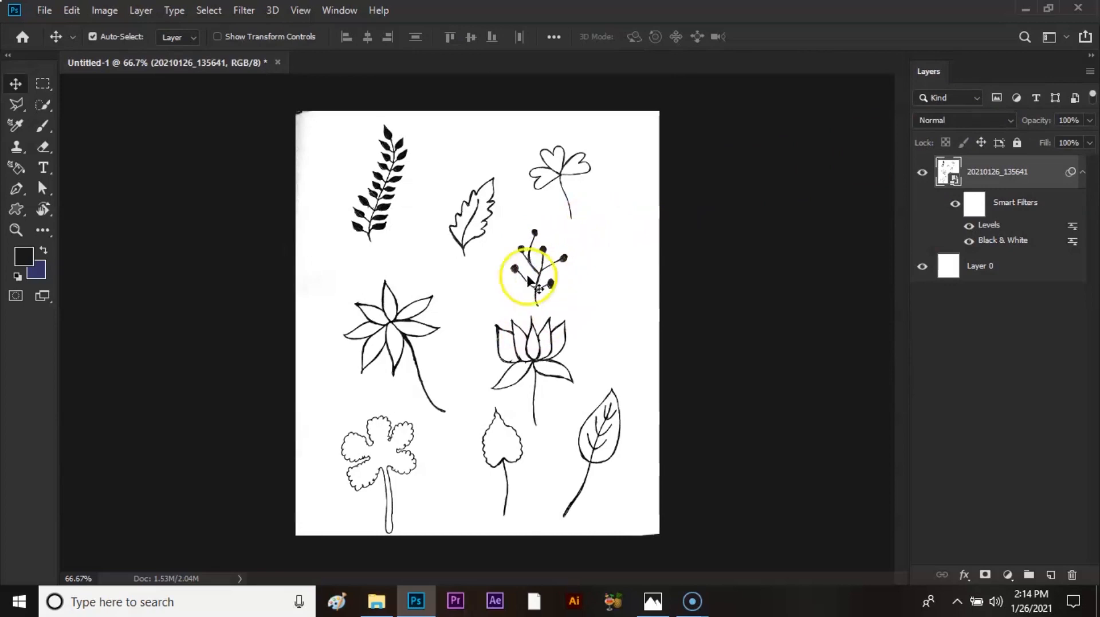
{"action": "left_click", "coordinate": [105, 9]}
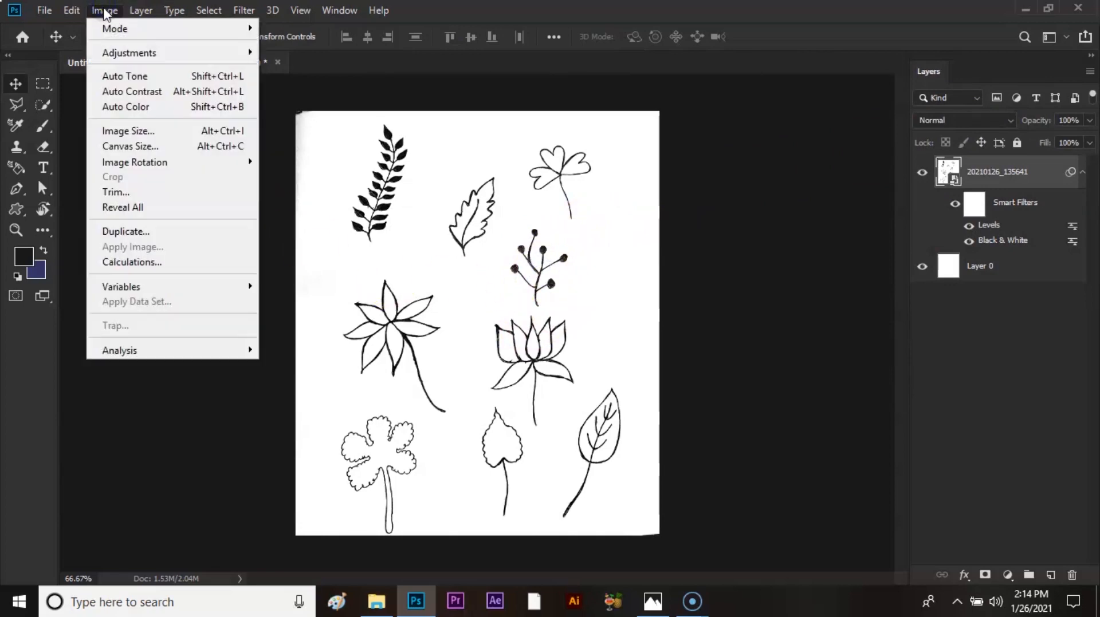
{"action": "left_click", "coordinate": [147, 52]}
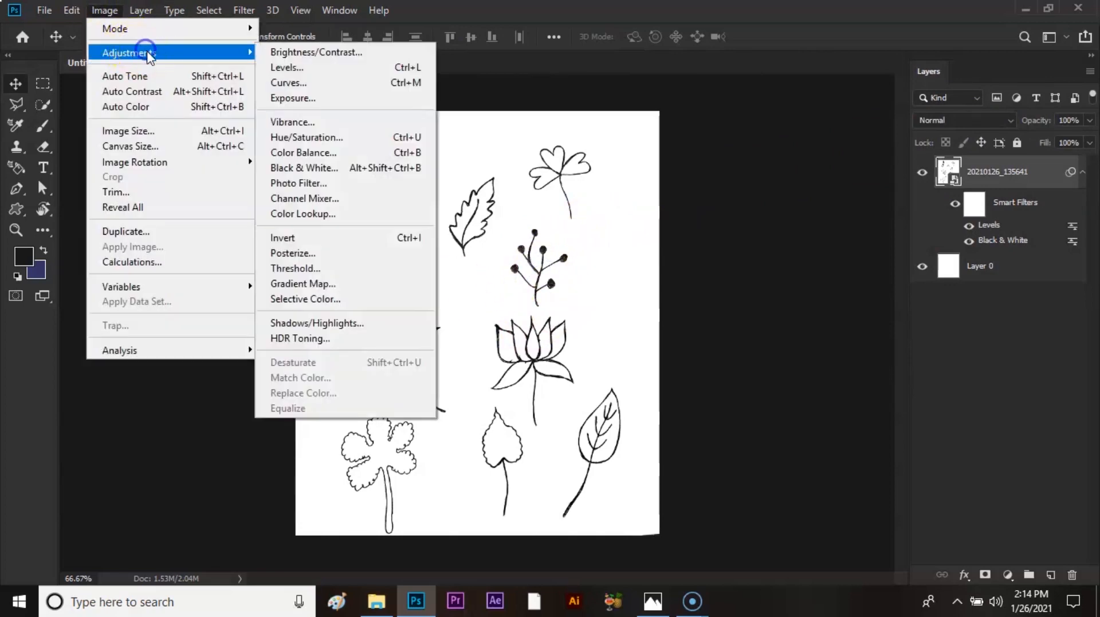
{"action": "left_click", "coordinate": [387, 52]}
{"action": "left_click_drag", "start_coordinate": [463, 130], "coordinate": [762, 126]}
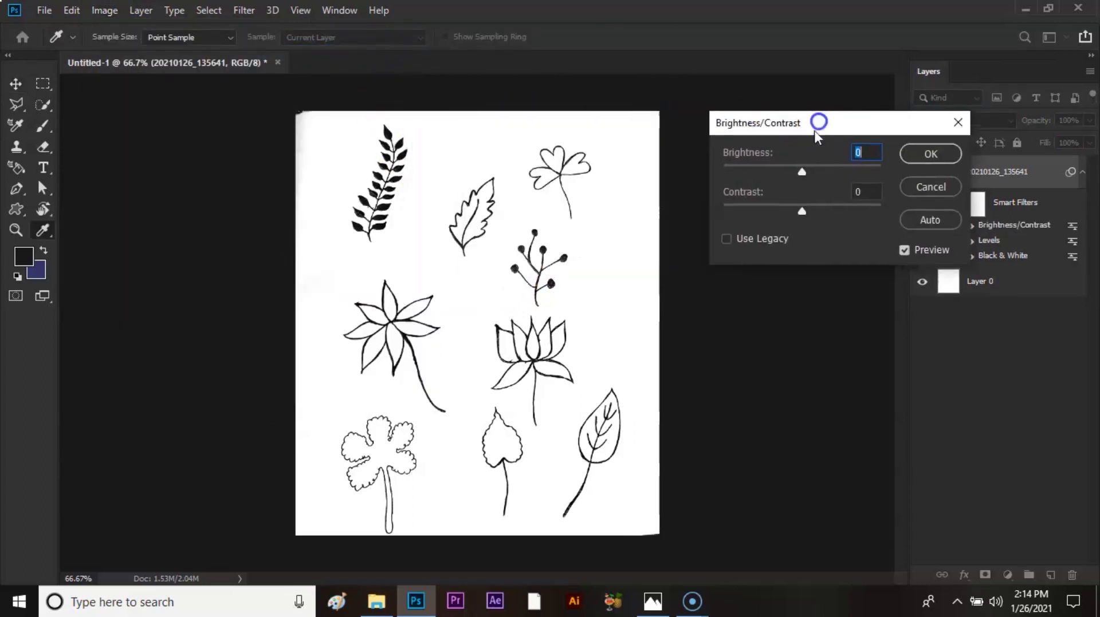
{"action": "mouse_move", "coordinate": [797, 173]}
{"action": "left_mouse_down"}
{"action": "mouse_move", "coordinate": [874, 173]}
{"action": "mouse_move", "coordinate": [707, 191]}
{"action": "mouse_move", "coordinate": [752, 192]}
{"action": "mouse_move", "coordinate": [765, 167]}
{"action": "mouse_move", "coordinate": [804, 166]}
{"action": "left_mouse_up"}
{"action": "mouse_move", "coordinate": [801, 211]}
{"action": "left_mouse_down"}
{"action": "mouse_move", "coordinate": [841, 204]}
{"action": "mouse_move", "coordinate": [686, 212]}
{"action": "mouse_move", "coordinate": [740, 201]}
{"action": "mouse_move", "coordinate": [820, 218]}
{"action": "mouse_move", "coordinate": [808, 218]}
{"action": "left_mouse_up"}
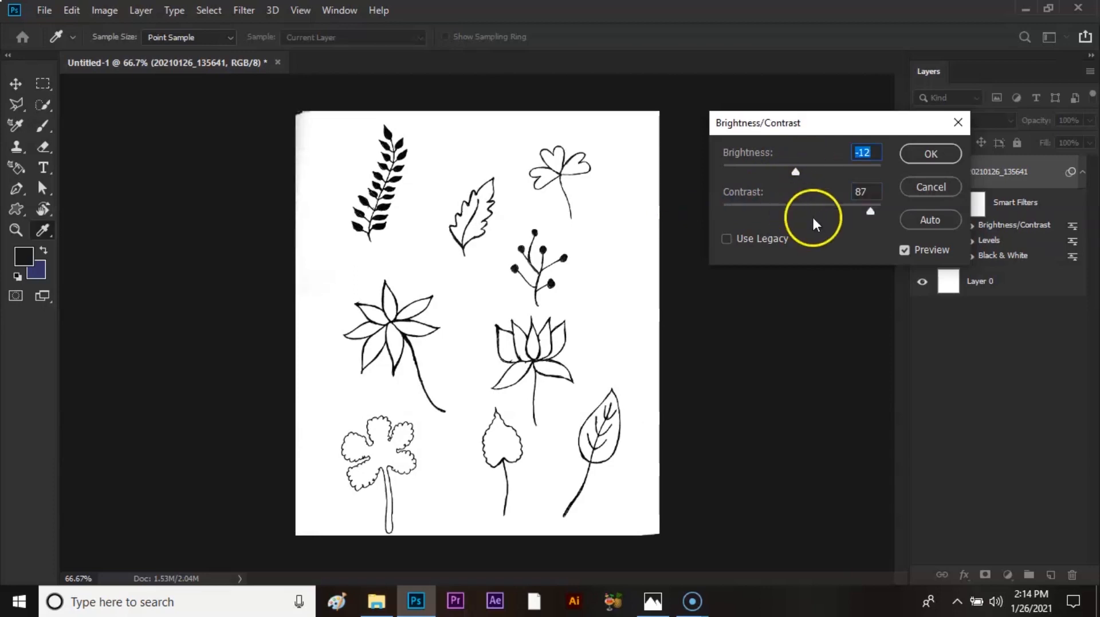
{"action": "left_click", "coordinate": [916, 153]}
{"action": "key", "text": "v"}
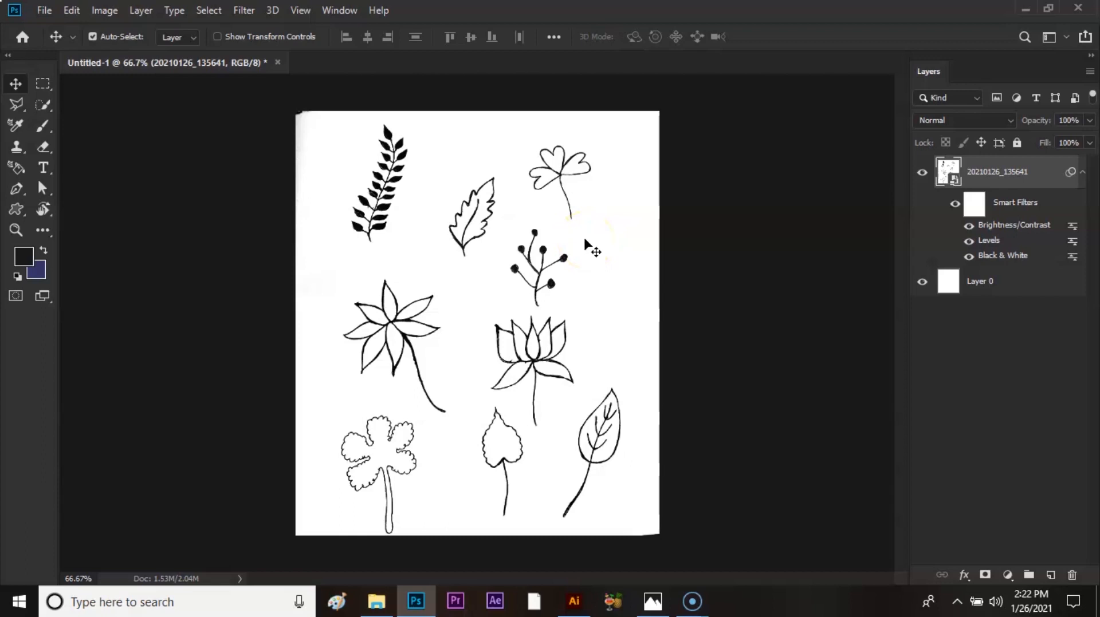
Step: Select a rectangular area around all the drawings, leaving out the dark left edge, and copy it
{"action": "left_click", "coordinate": [50, 82]}
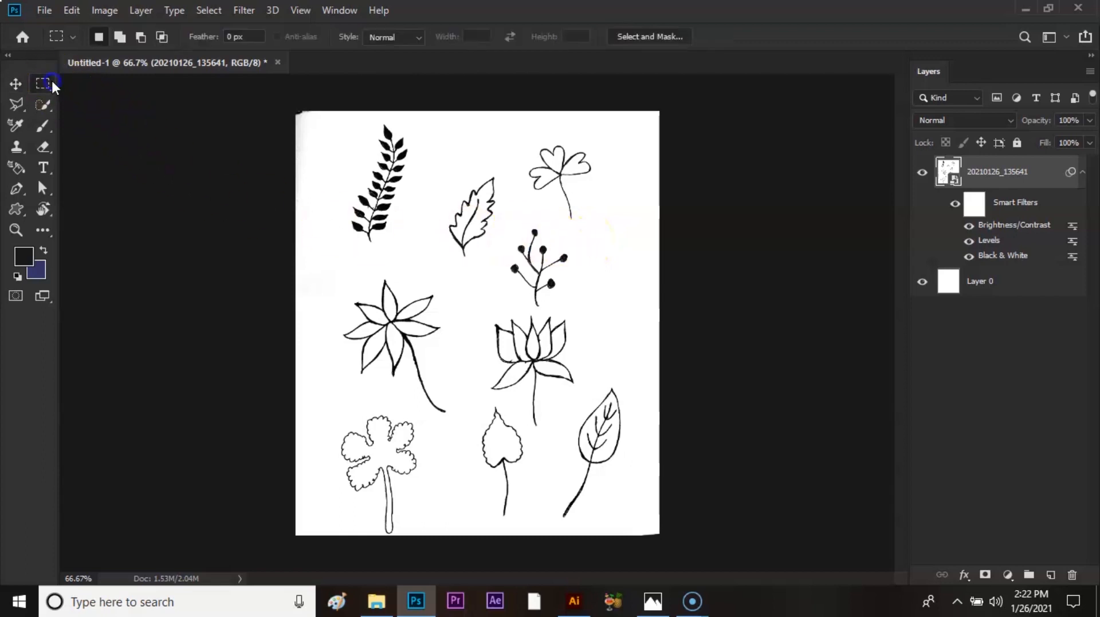
{"action": "left_click_drag", "start_coordinate": [304, 113], "coordinate": [656, 533]}
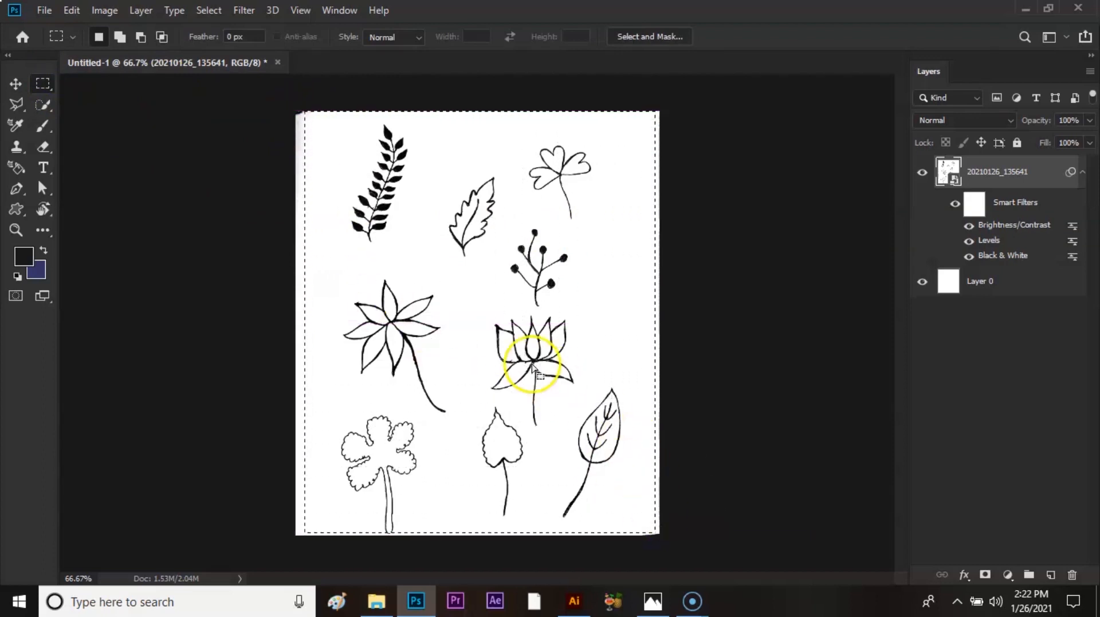
{"action": "left_click", "coordinate": [71, 10]}
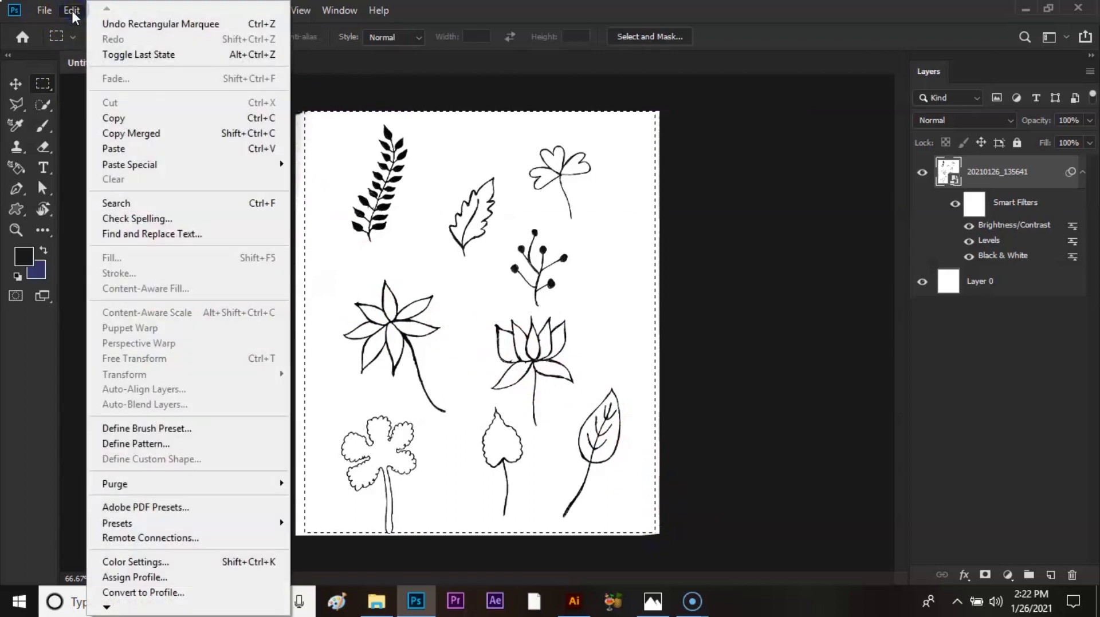
{"action": "left_click", "coordinate": [140, 118]}
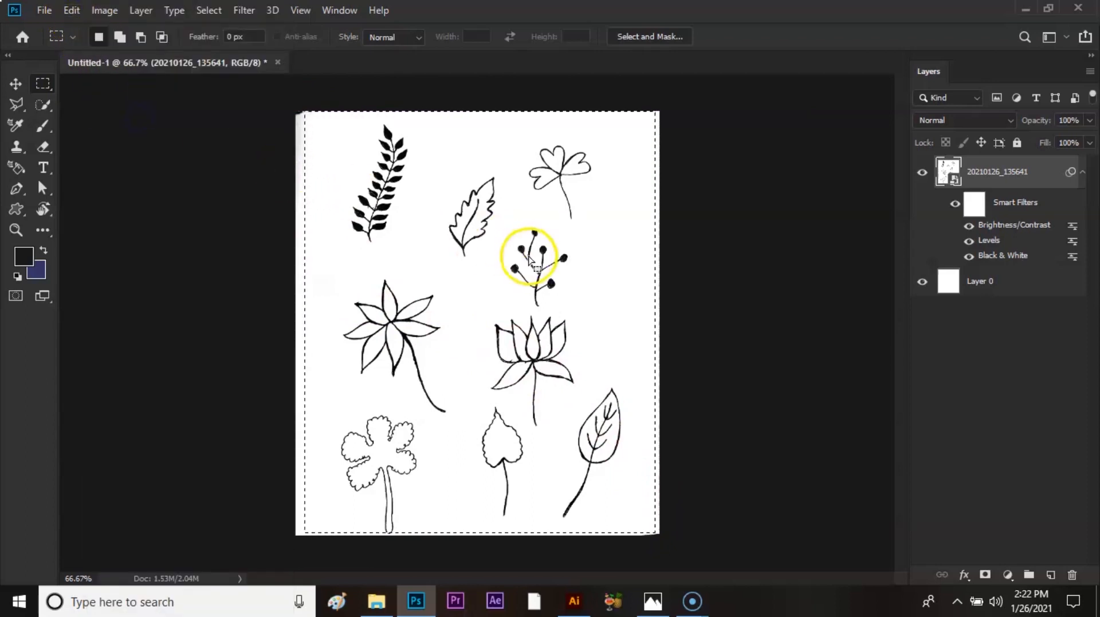
Step: Switch to Illustrator, paste the copied drawings, and enlarge the image to fill the full height of the artboard
{"action": "left_click", "coordinate": [574, 601]}
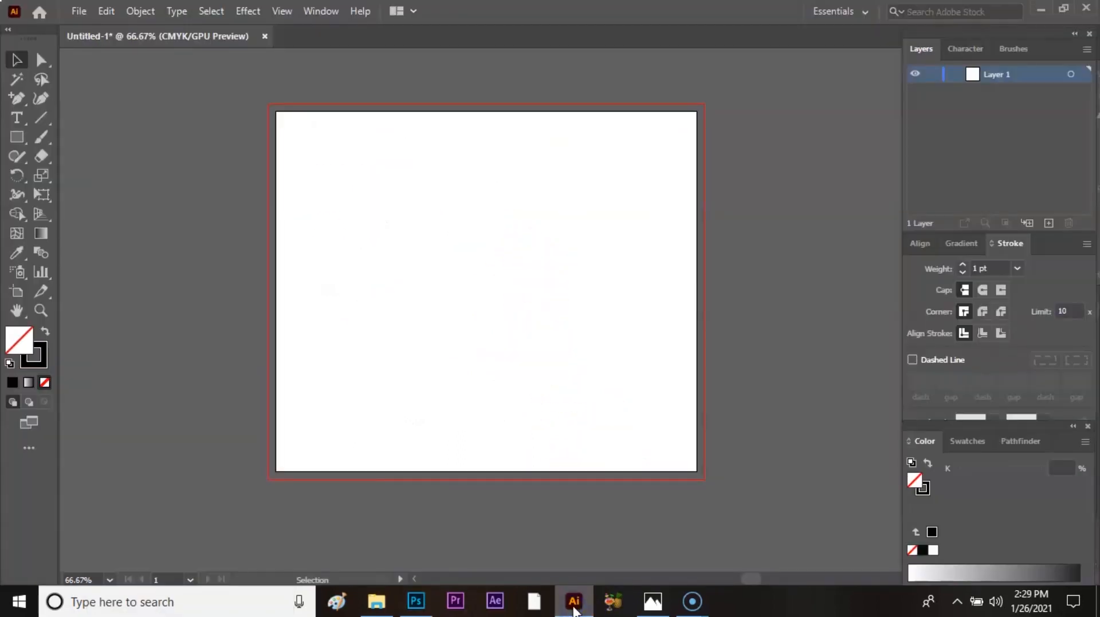
{"action": "key", "text": "ctrl+v"}
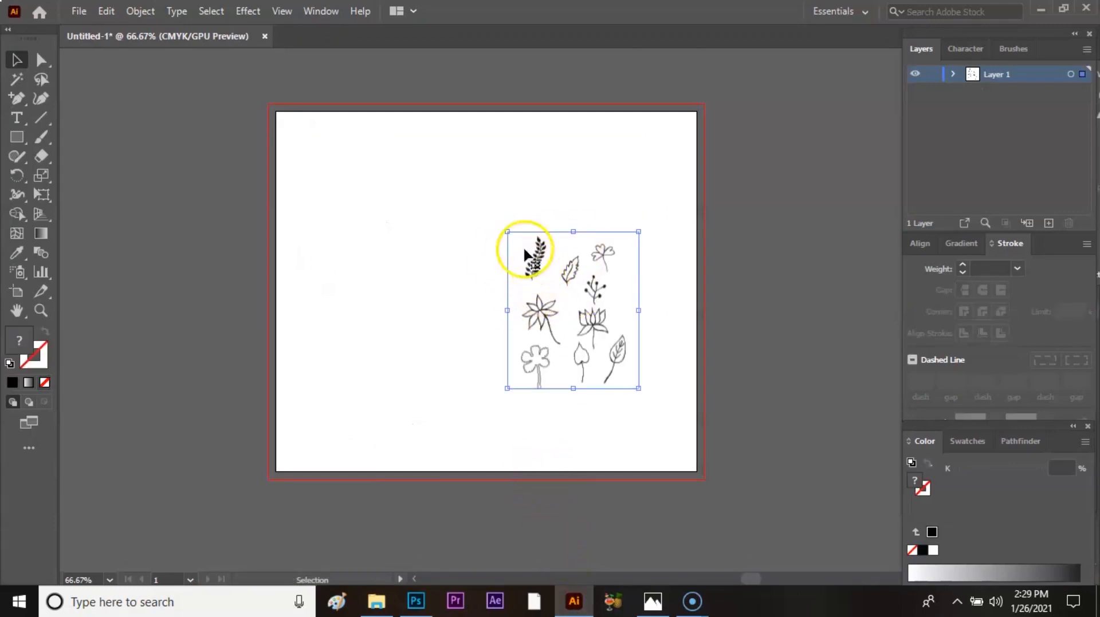
{"action": "left_click_drag", "start_coordinate": [508, 231], "coordinate": [509, 233]}
{"action": "left_click_drag", "start_coordinate": [354, 141], "coordinate": [285, 69]}
{"action": "left_click", "coordinate": [543, 260]}
{"action": "left_click_drag", "start_coordinate": [543, 260], "coordinate": [516, 339]}
{"action": "left_click_drag", "start_coordinate": [612, 152], "coordinate": [645, 110]}
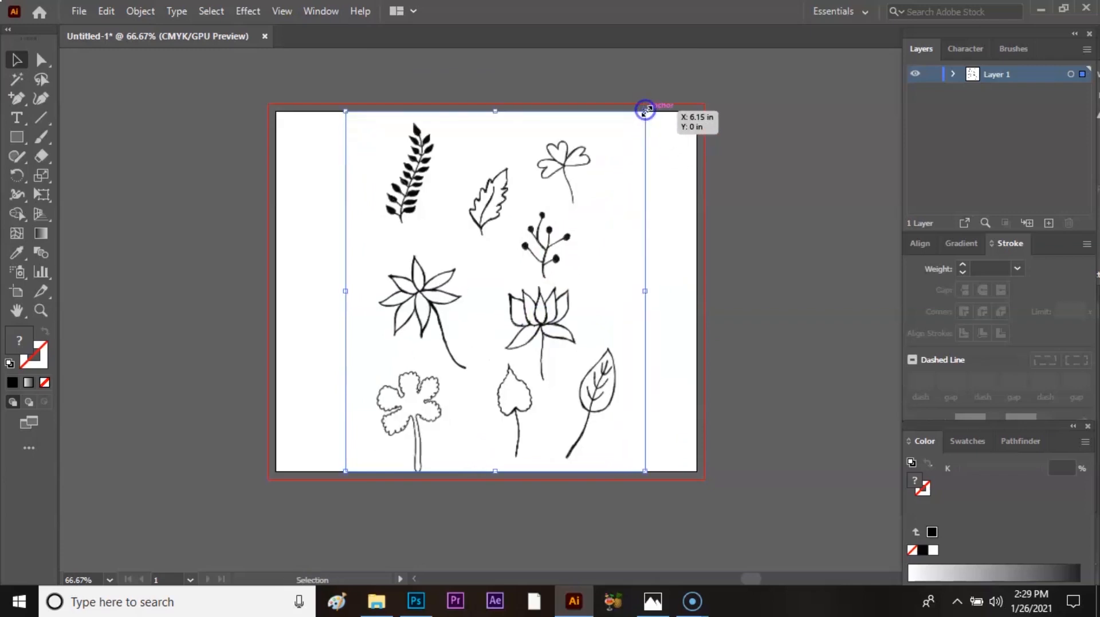
Step: Select the pasted drawings image and bring up the Image Trace settings
{"action": "left_click", "coordinate": [719, 302]}
{"action": "left_click", "coordinate": [576, 233]}
{"action": "left_click", "coordinate": [484, 224]}
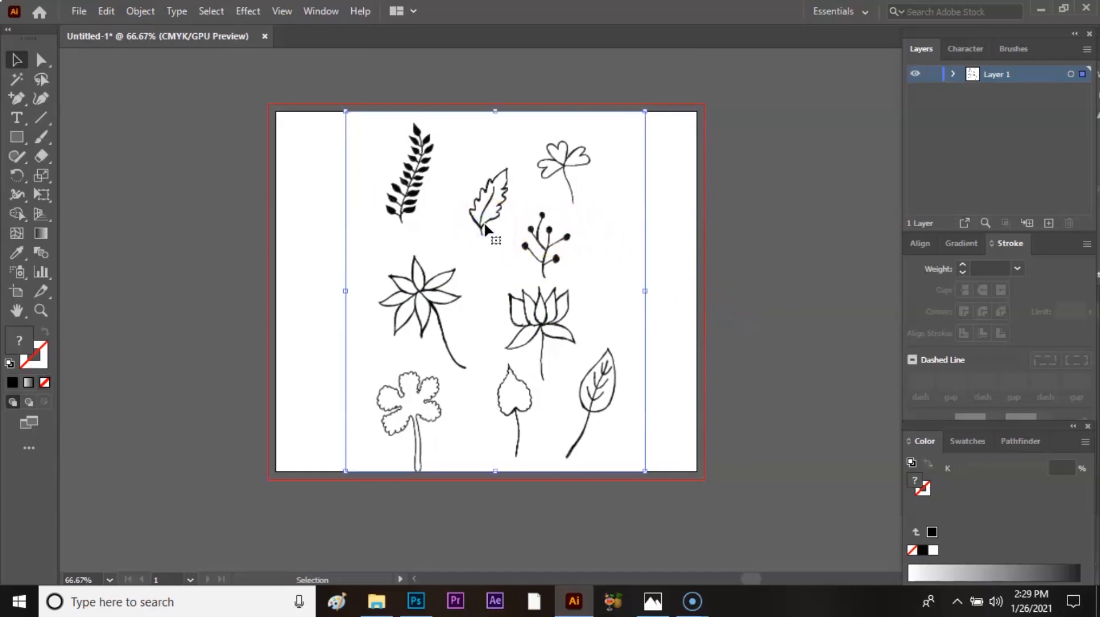
{"action": "left_click", "coordinate": [321, 11]}
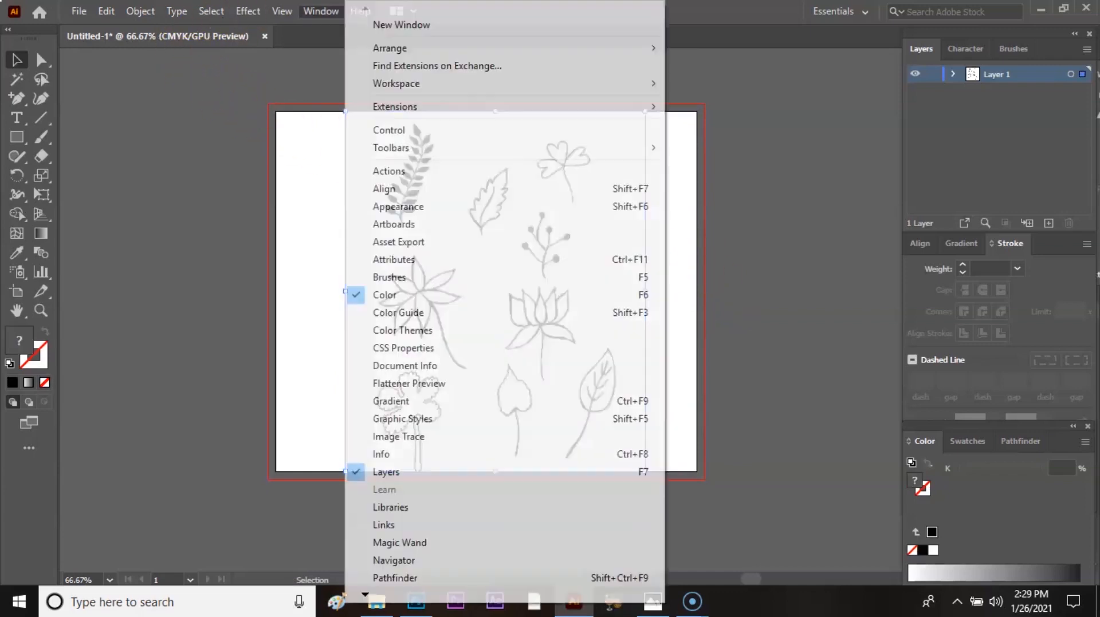
{"action": "left_click", "coordinate": [445, 437]}
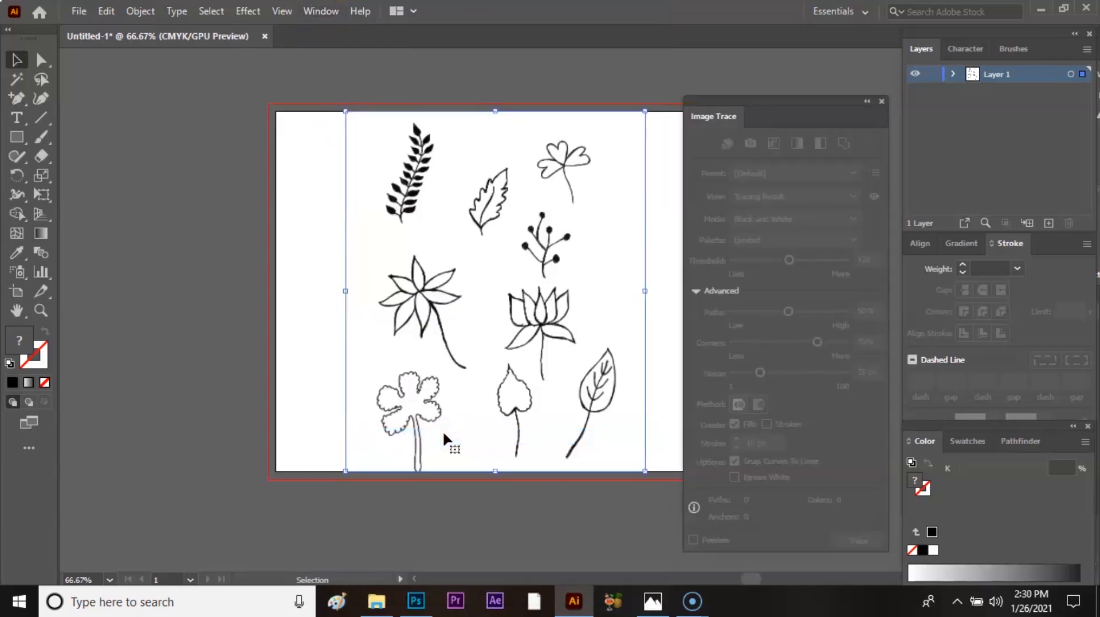
Step: Turn on the live trace preview for the drawings and apply the Black and White Logo preset
{"action": "left_click", "coordinate": [525, 248]}
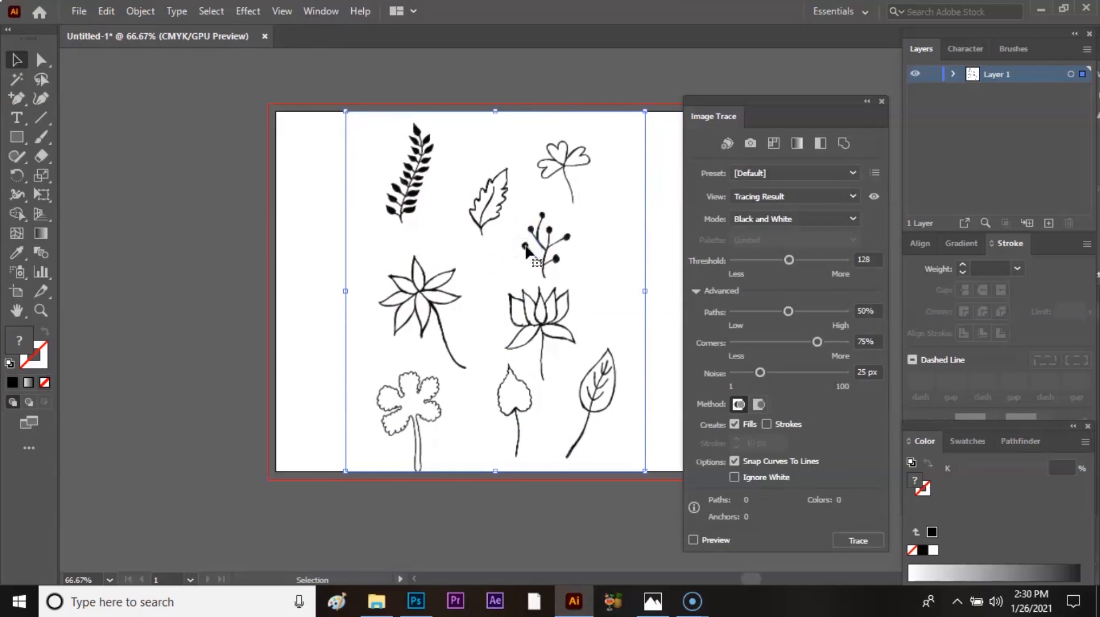
{"action": "left_click", "coordinate": [693, 540]}
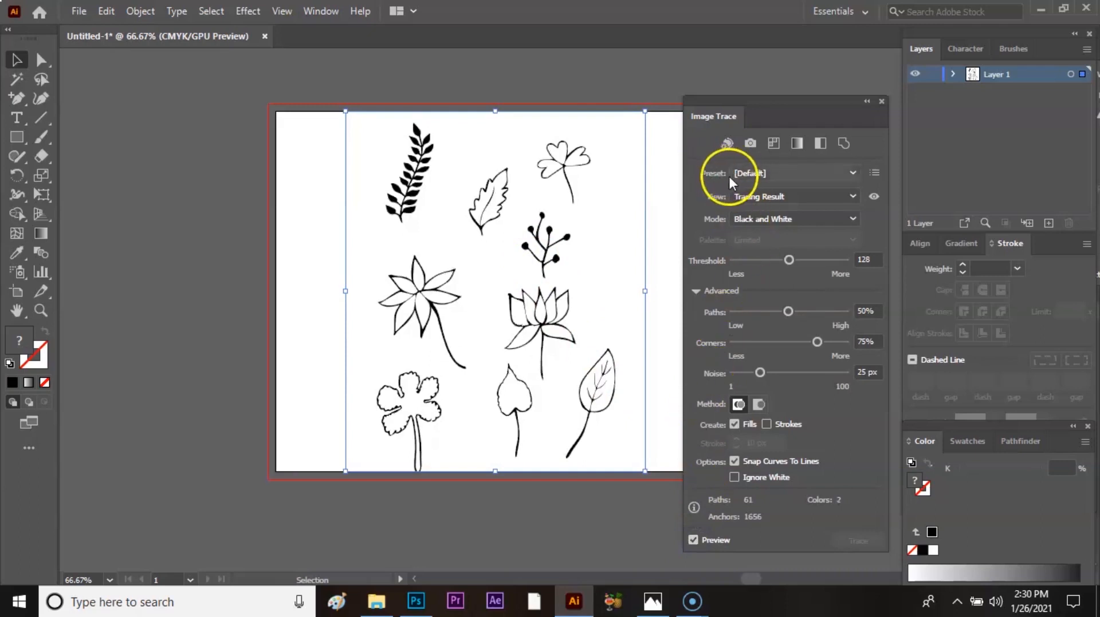
{"action": "left_click", "coordinate": [769, 172]}
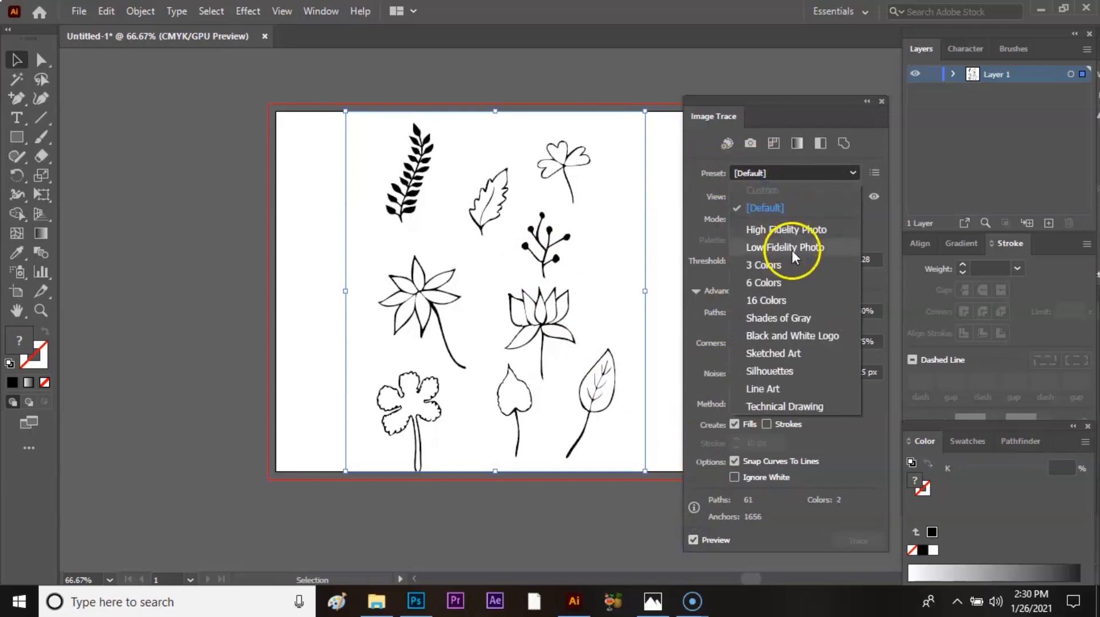
{"action": "left_click", "coordinate": [801, 336]}
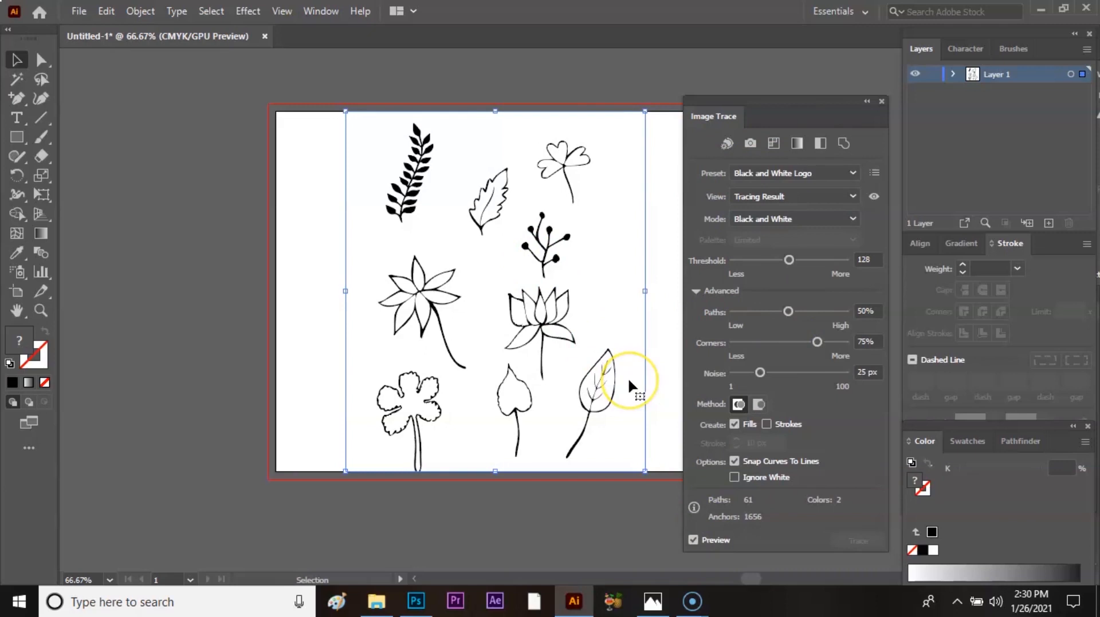
Step: Examine the traced lines of the leafy branch, serrated leaf and berry sprig up close for smoothness and accuracy
{"action": "key", "text": "a"}
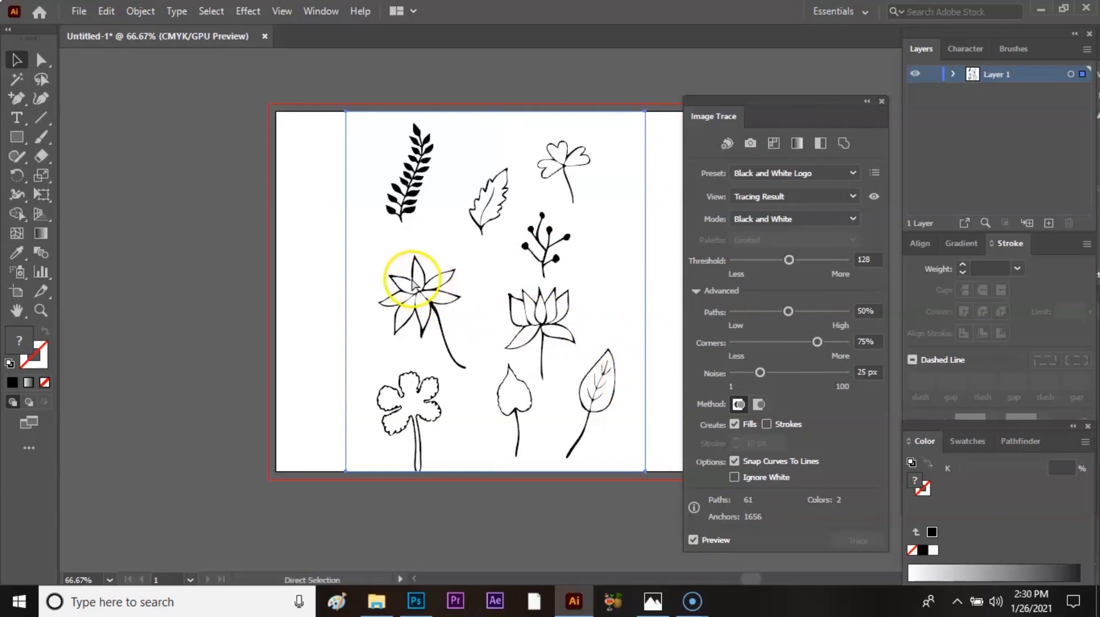
{"action": "key", "text": "ctrl+plus"}
{"action": "key", "text": "ctrl+plus"}
{"action": "key", "text": "ctrl+plus"}
{"action": "key", "text": "ctrl+plus"}
{"action": "key", "text": "ctrl+plus"}
{"action": "key", "text": "space"}
{"action": "left_click_drag", "start_coordinate": [366, 172], "coordinate": [557, 503]}
{"action": "left_click_drag", "start_coordinate": [400, 277], "coordinate": [449, 483]}
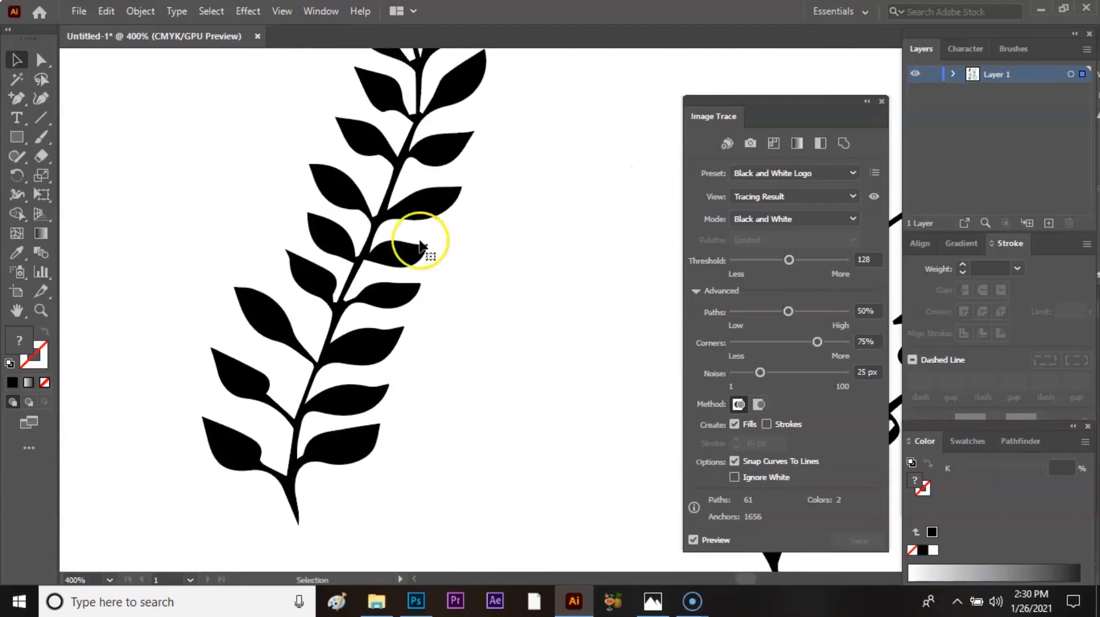
{"action": "key", "text": "space"}
{"action": "left_click_drag", "start_coordinate": [569, 379], "coordinate": [284, 334]}
{"action": "left_click_drag", "start_coordinate": [506, 444], "coordinate": [373, 352]}
{"action": "left_click_drag", "start_coordinate": [508, 404], "coordinate": [346, 326]}
{"action": "left_click", "coordinate": [449, 327]}
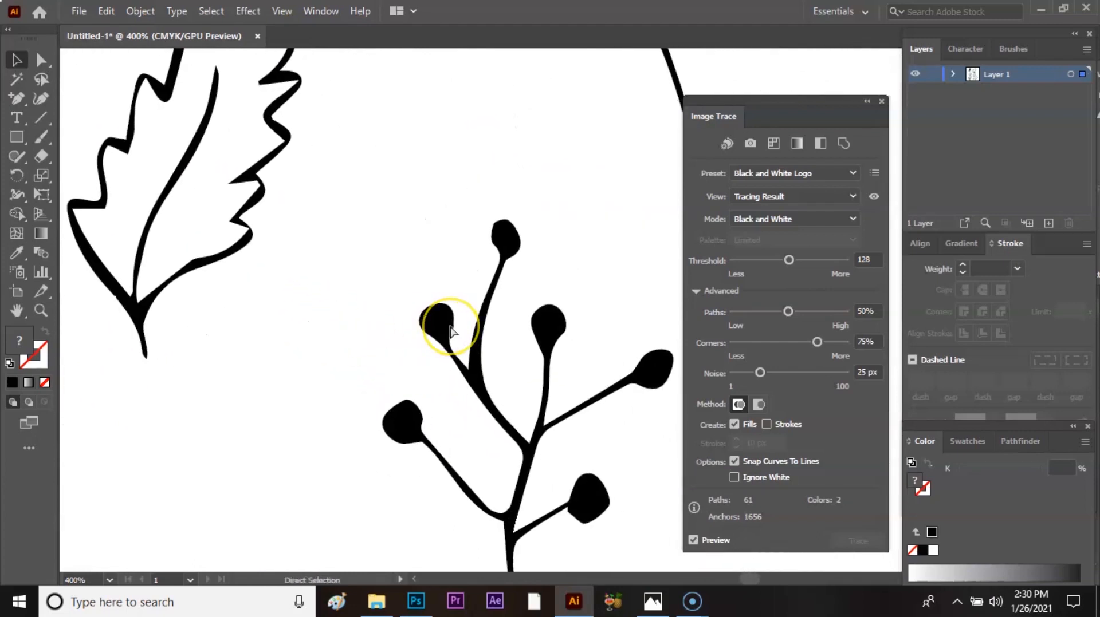
{"action": "key", "text": "ctrl+minus"}
{"action": "key", "text": "ctrl+minus"}
{"action": "key", "text": "ctrl+minus"}
{"action": "key", "text": "ctrl+minus"}
{"action": "key", "text": "ctrl+minus"}
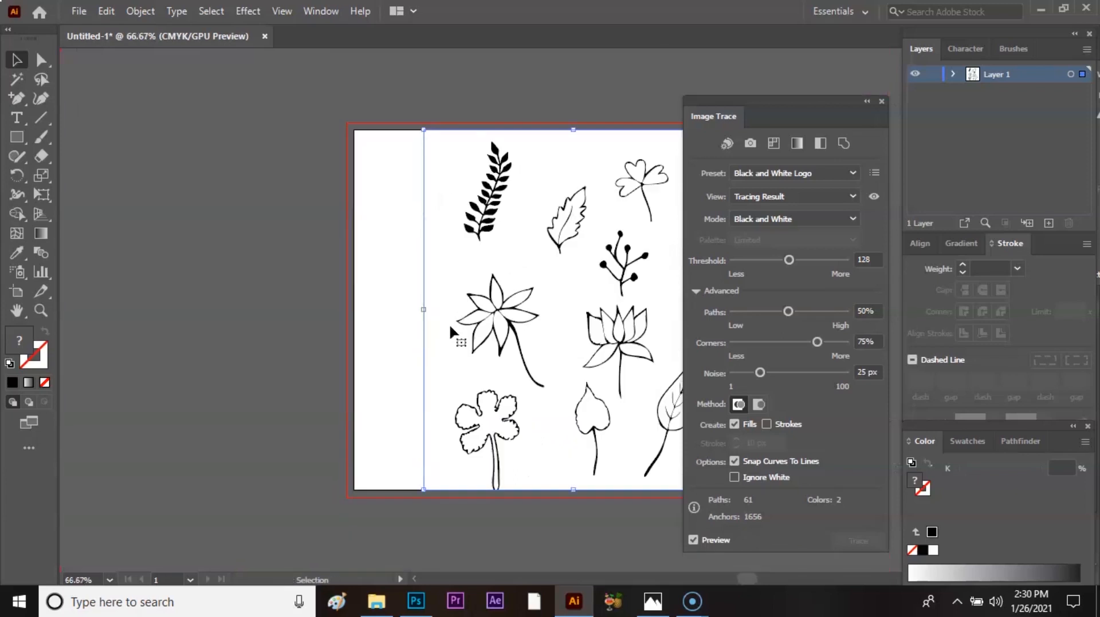
{"action": "left_click_drag", "start_coordinate": [503, 380], "coordinate": [434, 385]}
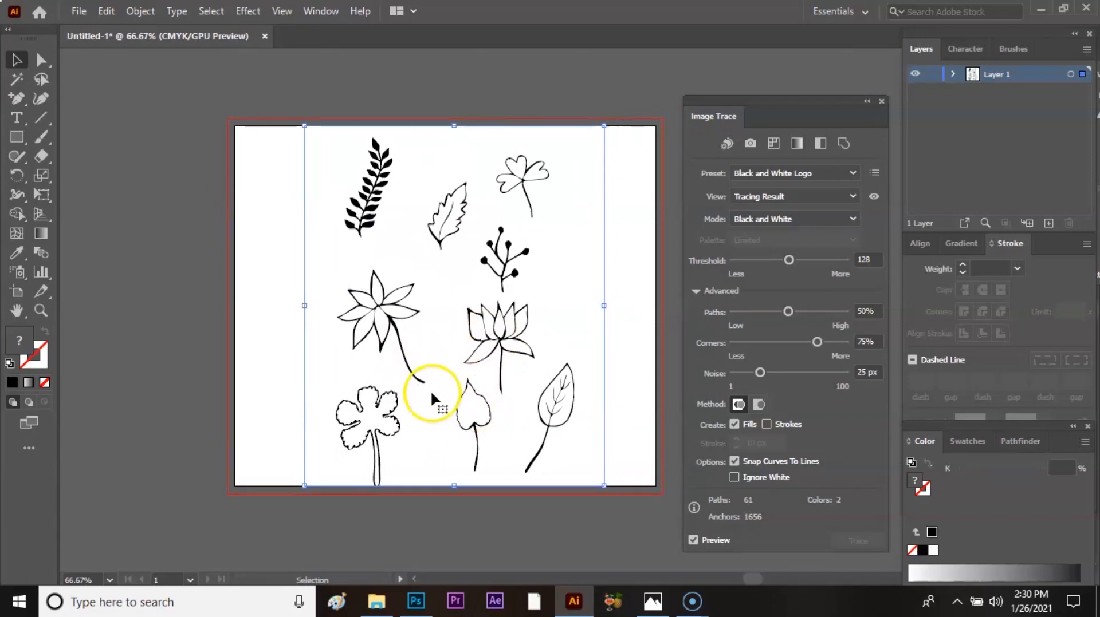
Step: Set the trace to ignore white, test the transparency by moving the artwork off the artboard, and undo the move
{"action": "left_click", "coordinate": [698, 292]}
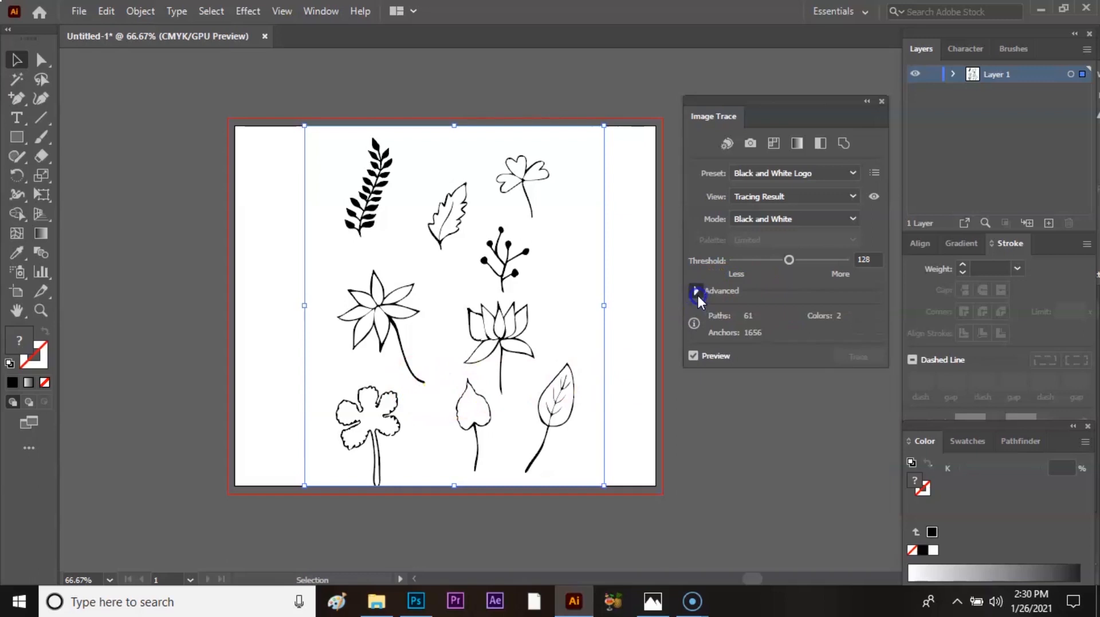
{"action": "left_click", "coordinate": [697, 293]}
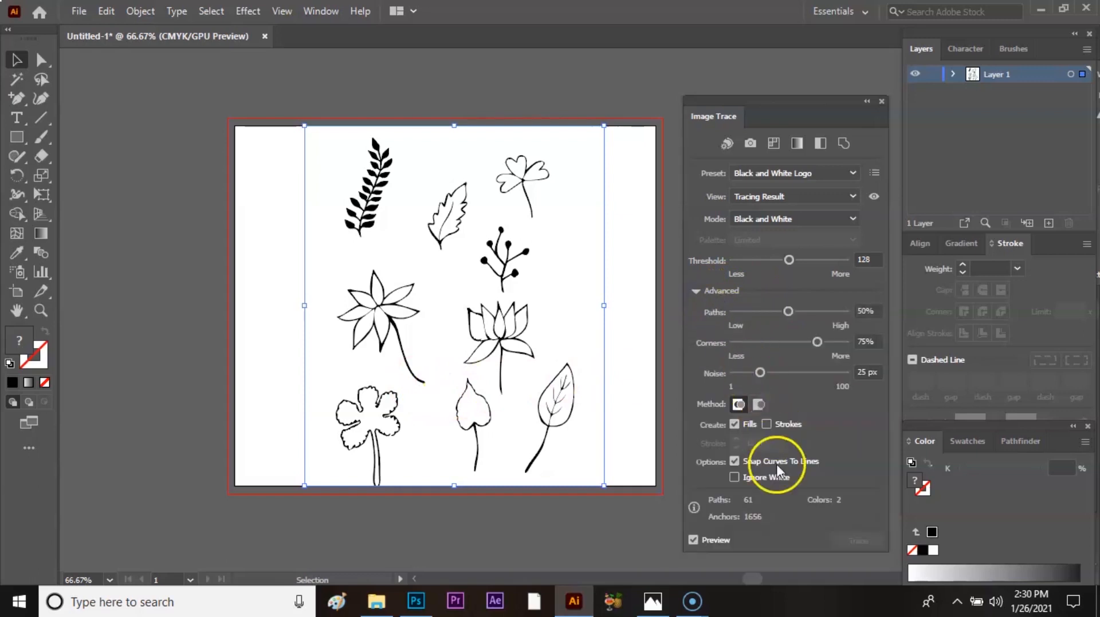
{"action": "left_click", "coordinate": [736, 478]}
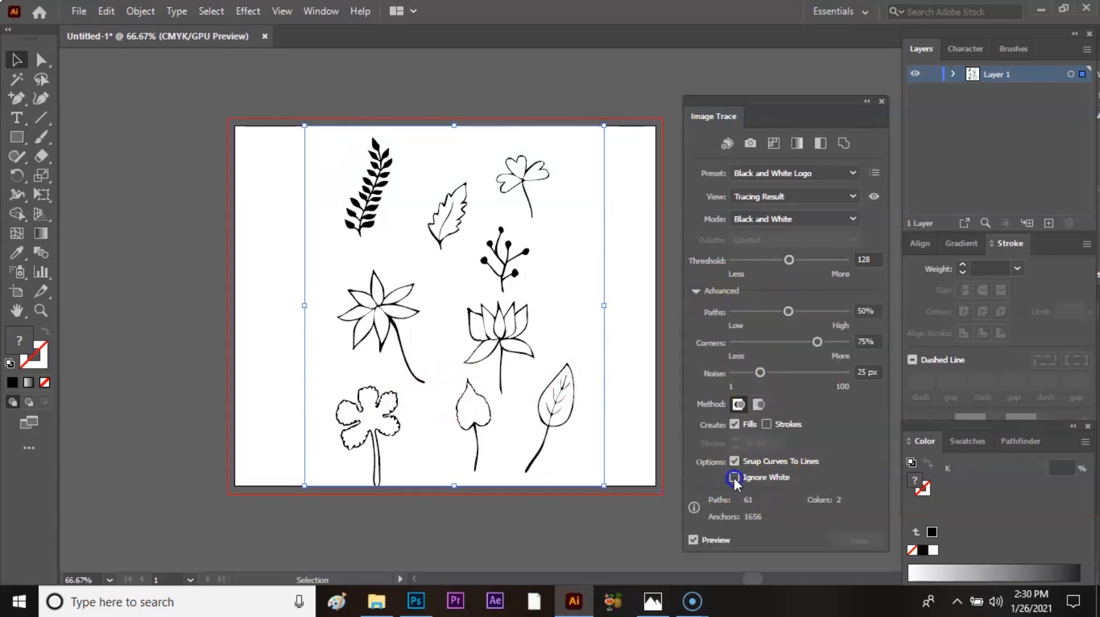
{"action": "mouse_move", "coordinate": [517, 360]}
{"action": "left_mouse_down"}
{"action": "mouse_move", "coordinate": [484, 345]}
{"action": "mouse_move", "coordinate": [182, 341]}
{"action": "left_mouse_up"}
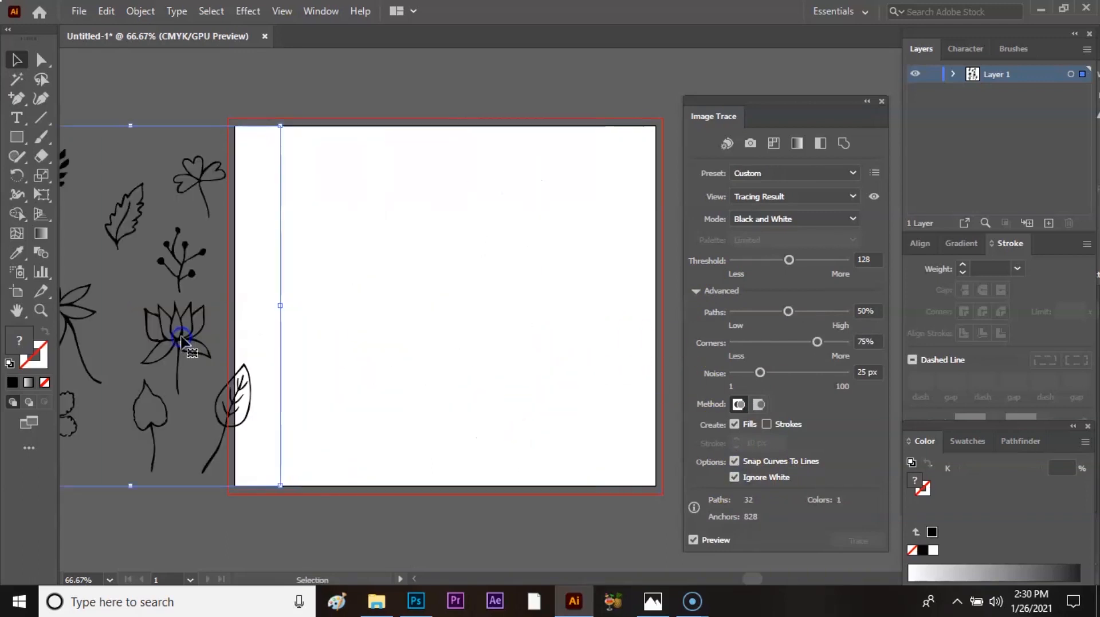
{"action": "key", "text": "ctrl+z"}
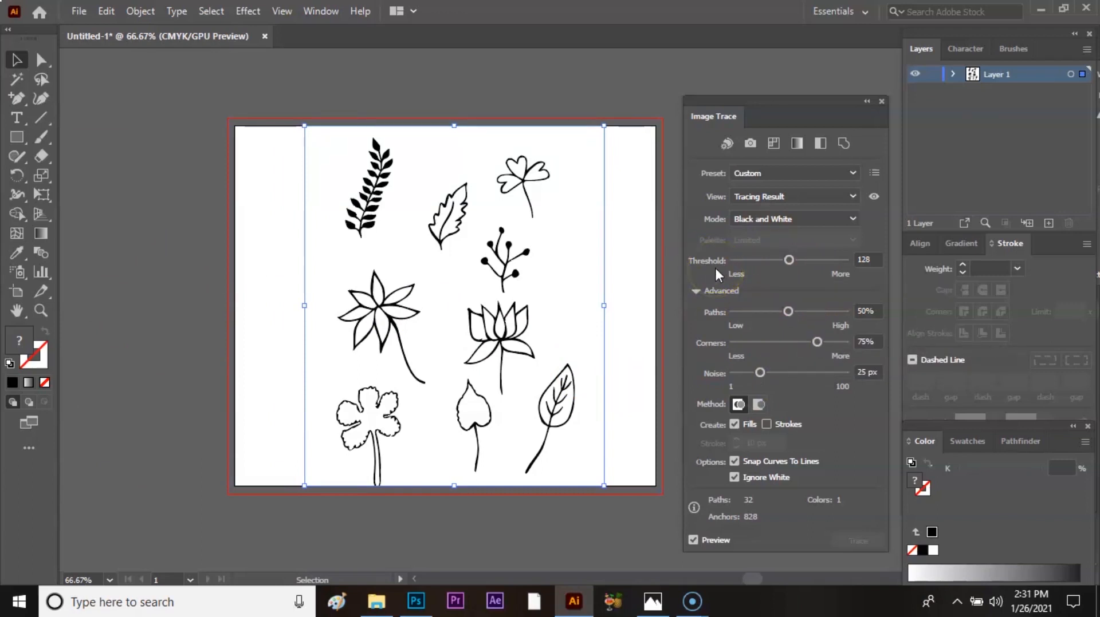
Step: Try both extremes of the trace threshold, settle on 217, and set the path fitting to 70%
{"action": "left_click_drag", "start_coordinate": [792, 258], "coordinate": [857, 264]}
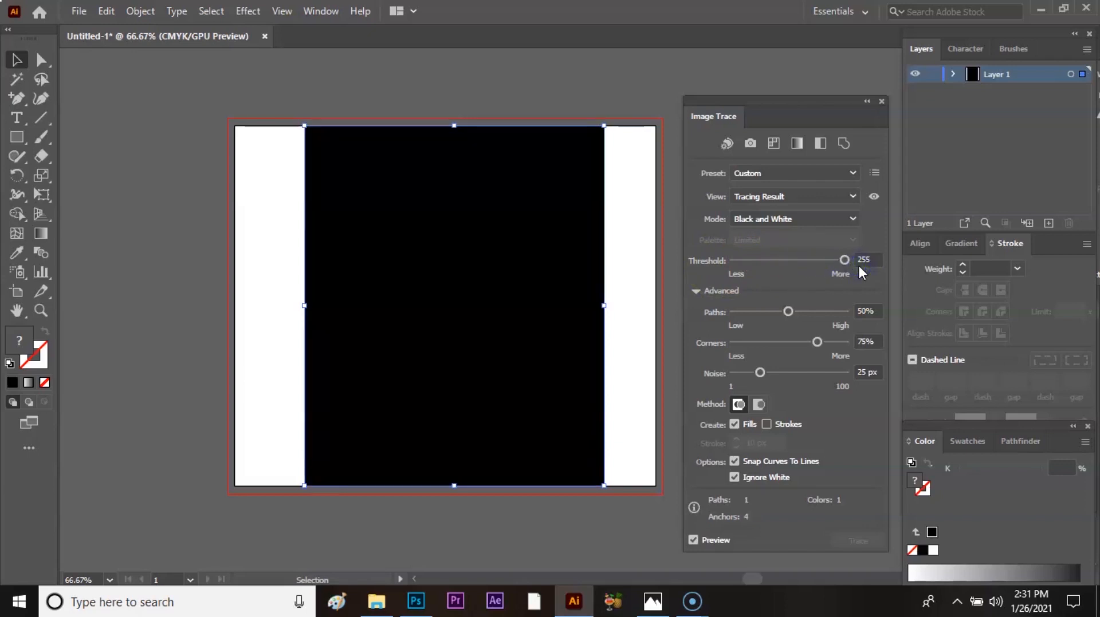
{"action": "left_click_drag", "start_coordinate": [844, 260], "coordinate": [744, 272]}
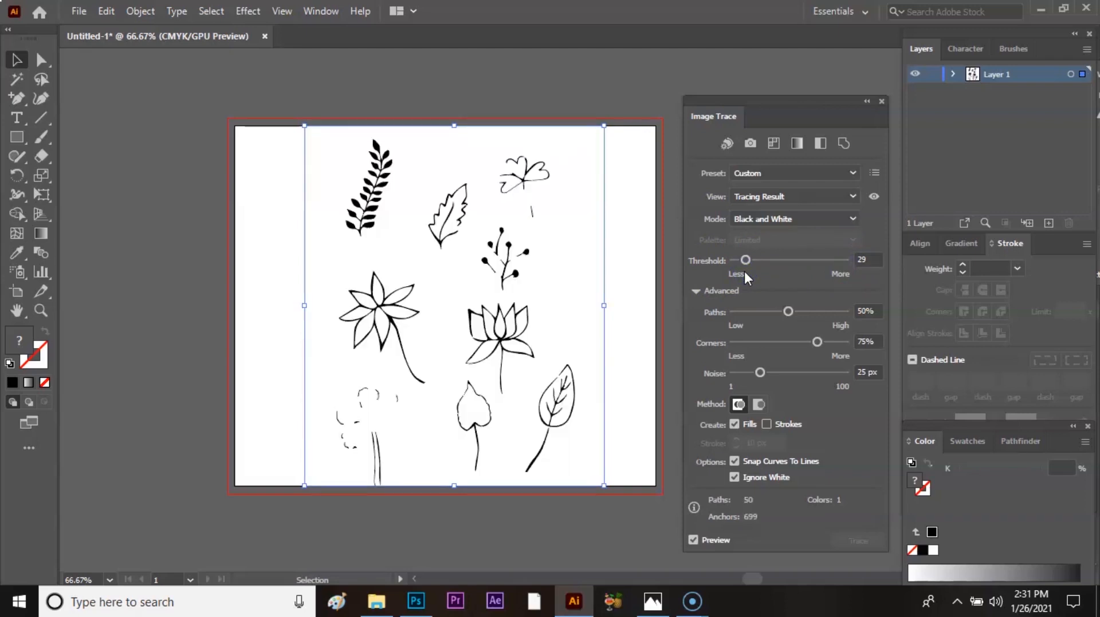
{"action": "left_click_drag", "start_coordinate": [745, 261], "coordinate": [824, 267]}
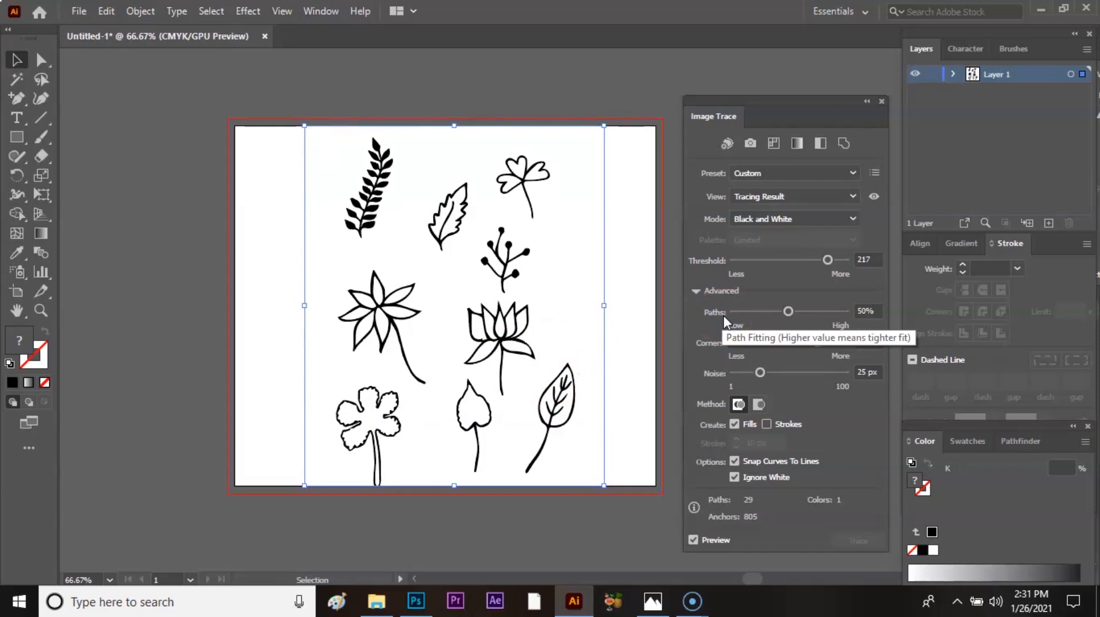
{"action": "mouse_move", "coordinate": [789, 312]}
{"action": "left_mouse_down"}
{"action": "mouse_move", "coordinate": [740, 314]}
{"action": "mouse_move", "coordinate": [847, 316]}
{"action": "mouse_move", "coordinate": [811, 313]}
{"action": "left_mouse_up"}
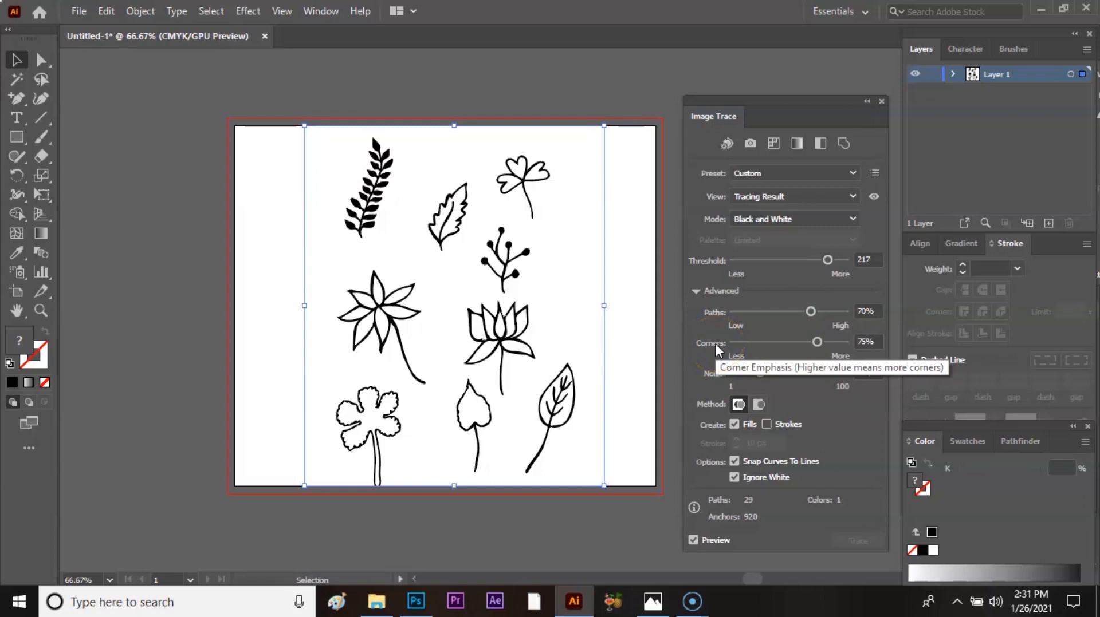
Step: Try a corner emphasis of 26% on the enlarged flower tracing and set it back to 75%
{"action": "left_click_drag", "start_coordinate": [818, 342], "coordinate": [816, 342]}
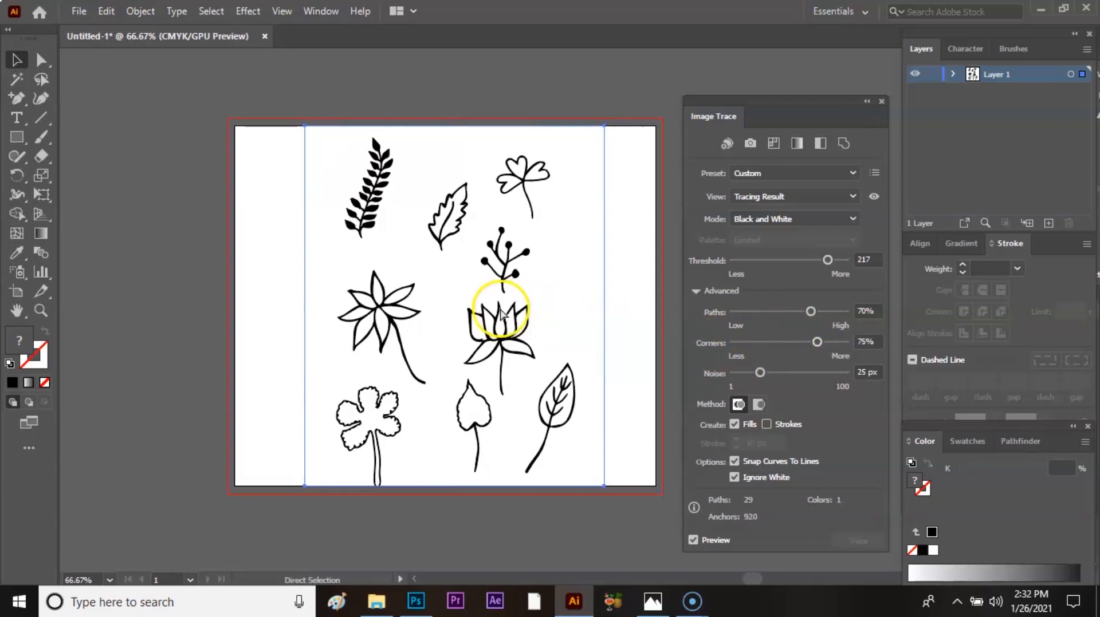
{"action": "key", "text": "ctrl+plus"}
{"action": "key", "text": "ctrl+plus"}
{"action": "key", "text": "ctrl+plus"}
{"action": "key", "text": "ctrl+plus"}
{"action": "key", "text": "ctrl+plus"}
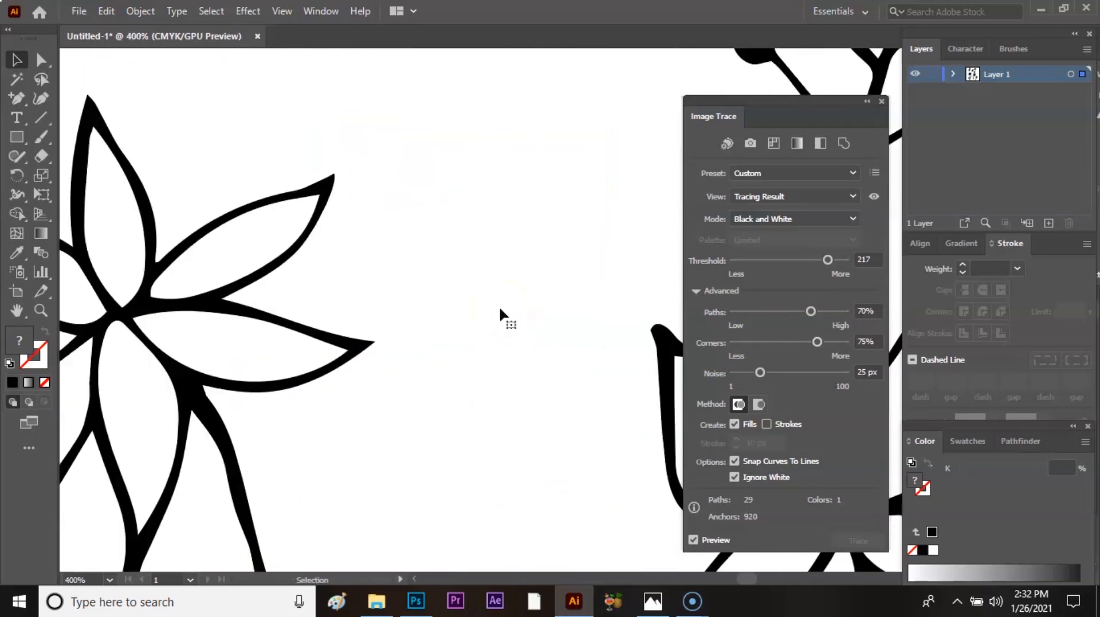
{"action": "left_click_drag", "start_coordinate": [786, 342], "coordinate": [762, 344]}
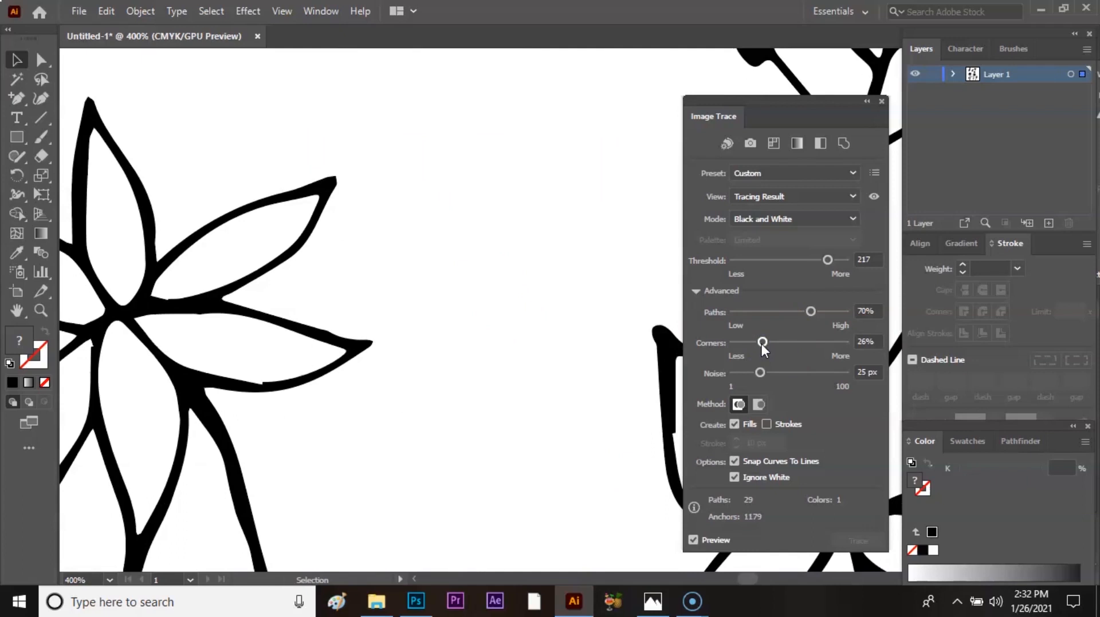
{"action": "left_click_drag", "start_coordinate": [762, 342], "coordinate": [819, 342]}
{"action": "left_click_drag", "start_coordinate": [811, 342], "coordinate": [809, 341]}
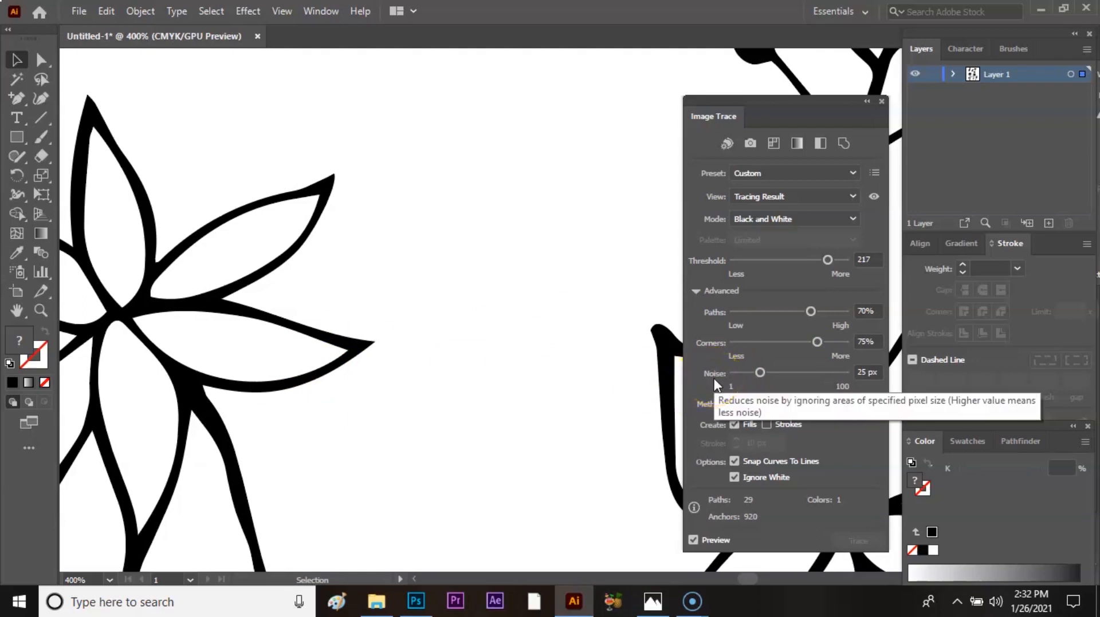
Step: Try the maximum trace noise of 100 px, set it to 80 px, and close the Image Trace settings
{"action": "mouse_move", "coordinate": [756, 372]}
{"action": "left_mouse_down"}
{"action": "mouse_move", "coordinate": [731, 376]}
{"action": "mouse_move", "coordinate": [851, 379]}
{"action": "left_mouse_up"}
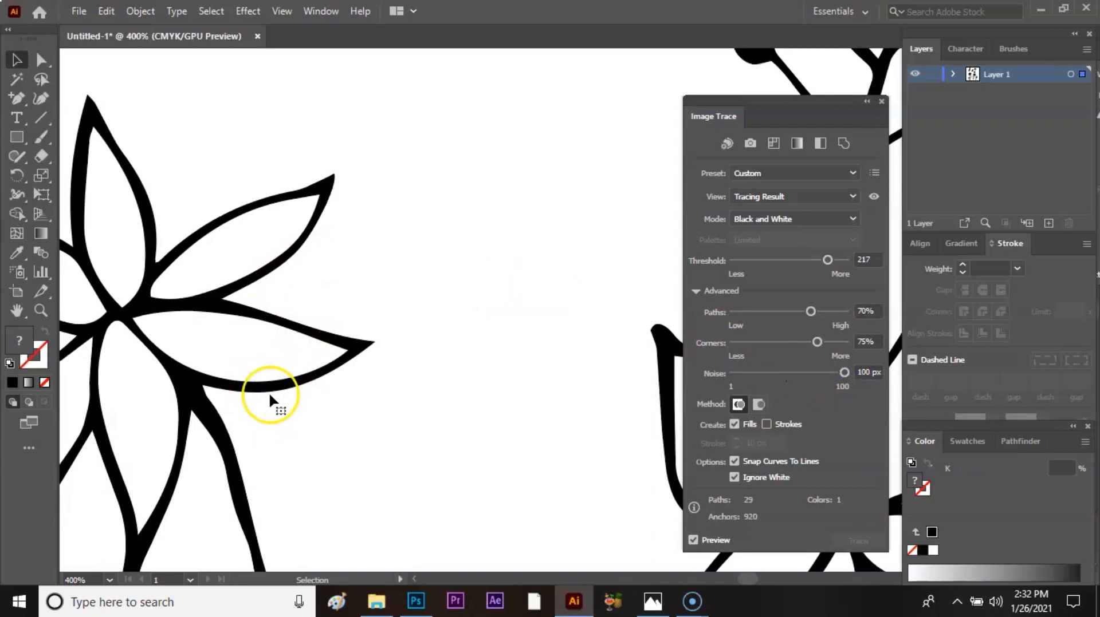
{"action": "left_click_drag", "start_coordinate": [832, 373], "coordinate": [813, 366]}
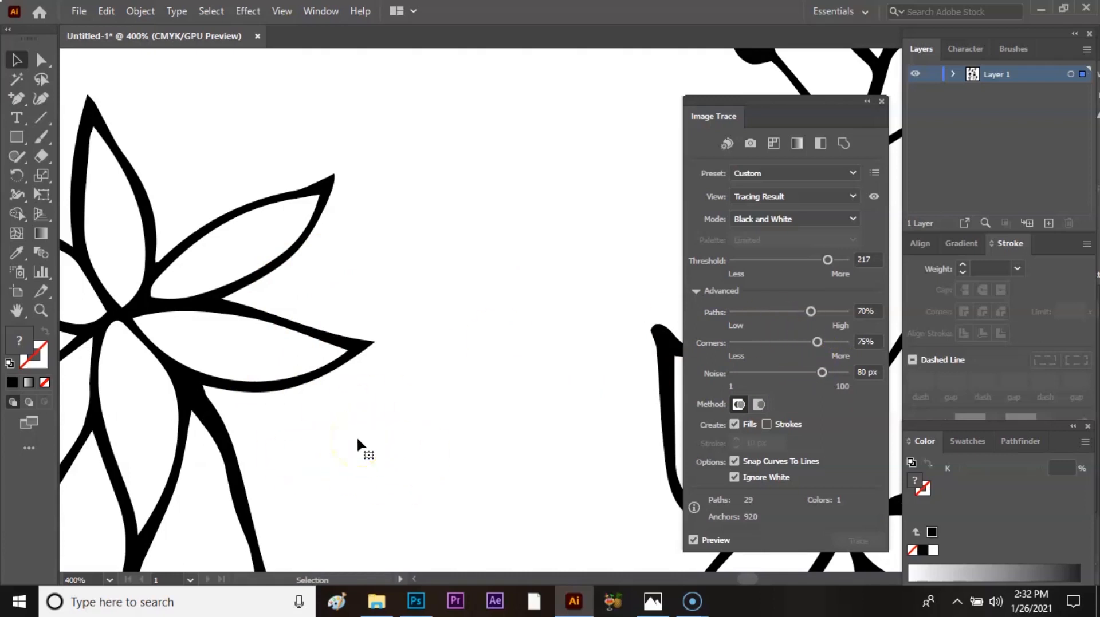
{"action": "key", "text": "ctrl+minus"}
{"action": "key", "text": "ctrl+minus"}
{"action": "key", "text": "ctrl+minus"}
{"action": "key", "text": "ctrl+minus"}
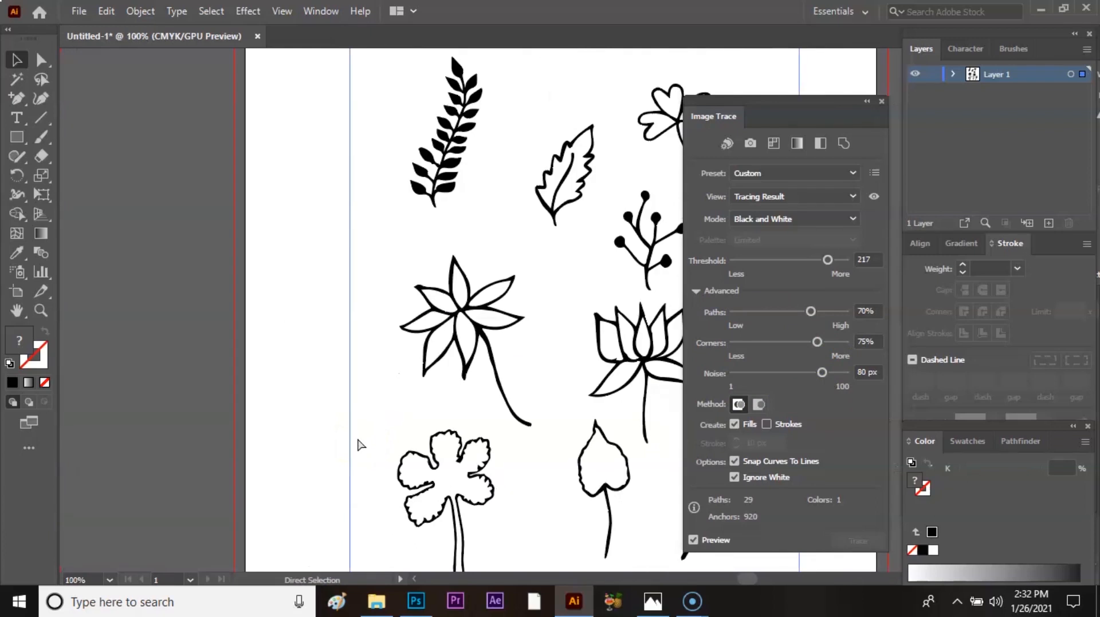
{"action": "key", "text": "ctrl+minus"}
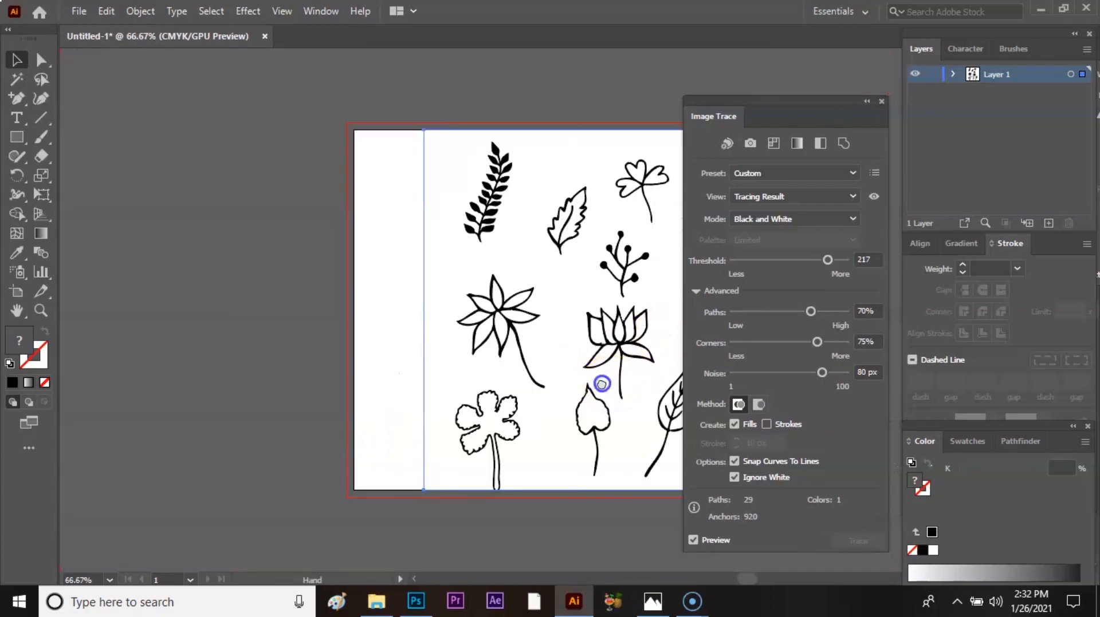
{"action": "left_click_drag", "start_coordinate": [601, 384], "coordinate": [491, 381]}
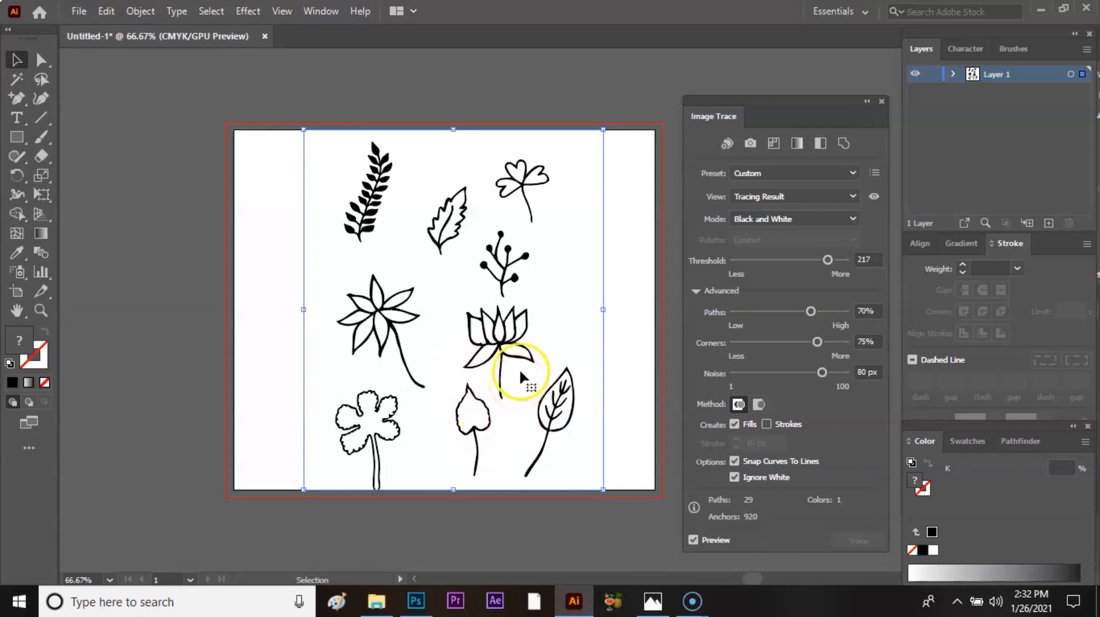
{"action": "left_click", "coordinate": [882, 101]}
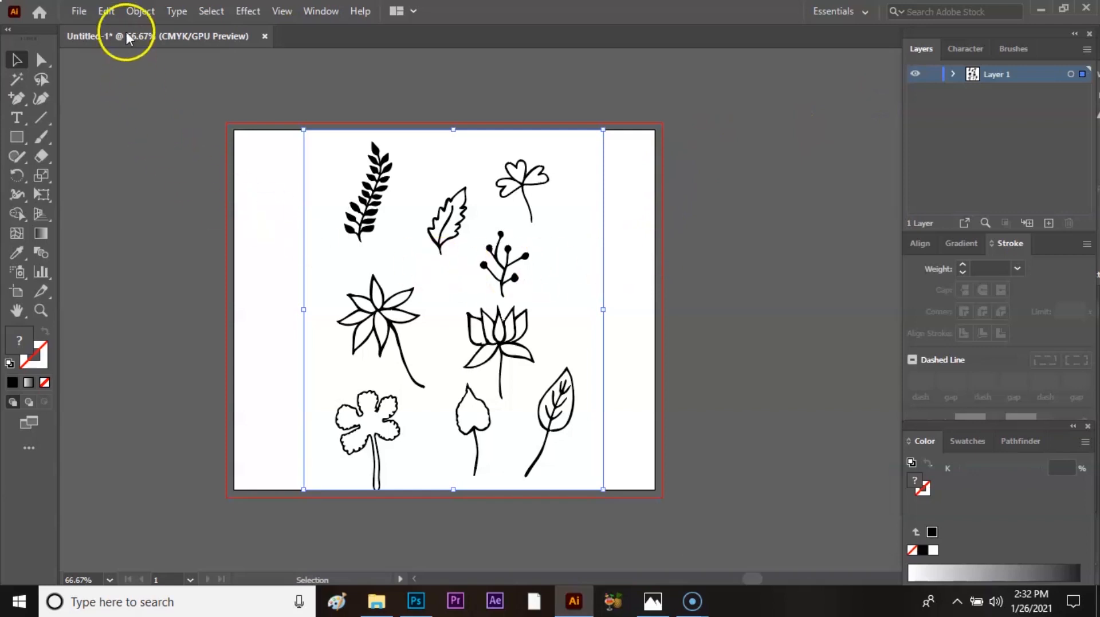
Step: Expand the tracing into editable vector paths, ungroup the resulting drawings and clear the selection
{"action": "left_click", "coordinate": [131, 11]}
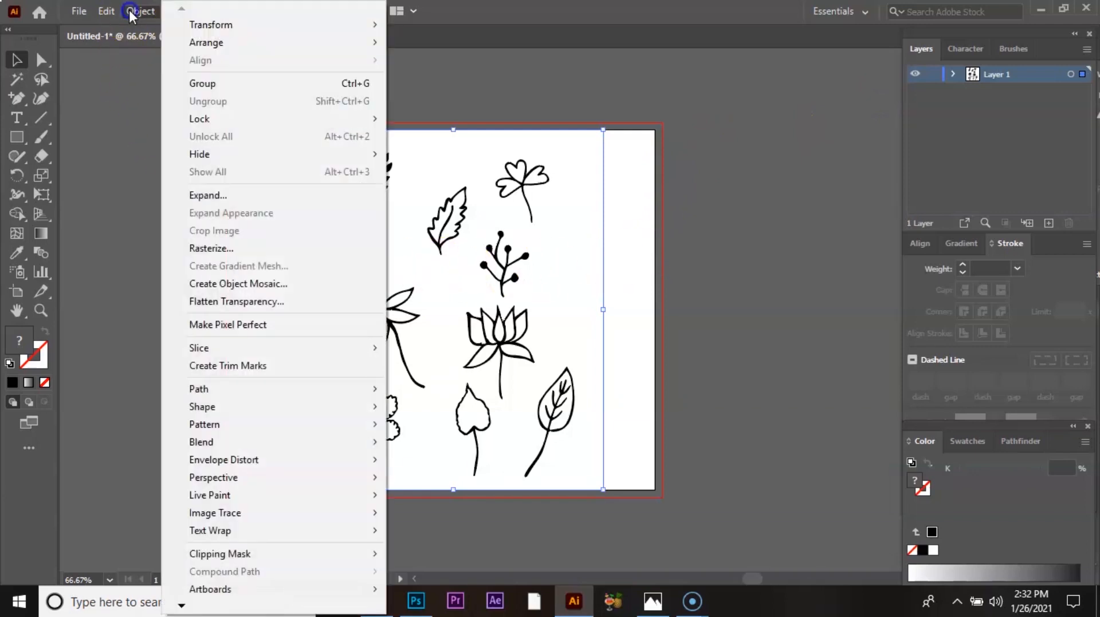
{"action": "left_click", "coordinate": [265, 195]}
{"action": "left_click", "coordinate": [512, 391]}
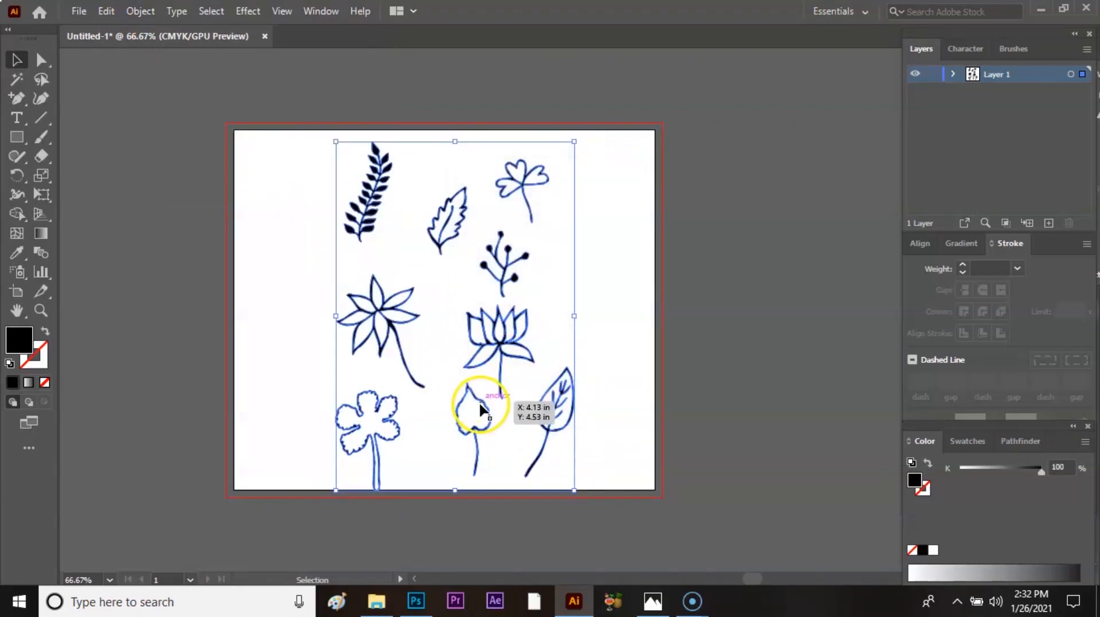
{"action": "right_click", "coordinate": [497, 336]}
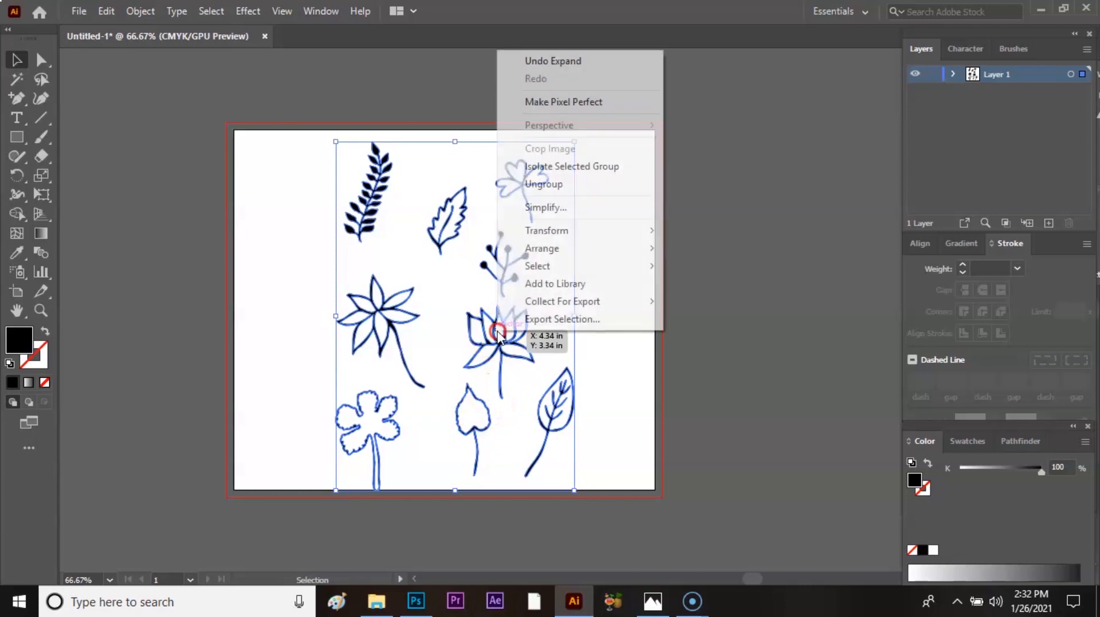
{"action": "left_click", "coordinate": [538, 184]}
{"action": "left_click", "coordinate": [596, 266]}
Step: Select several leaves and flowers one at a time to check that each is a separate object
{"action": "left_click_drag", "start_coordinate": [521, 183], "coordinate": [509, 194]}
{"action": "left_click", "coordinate": [458, 235]}
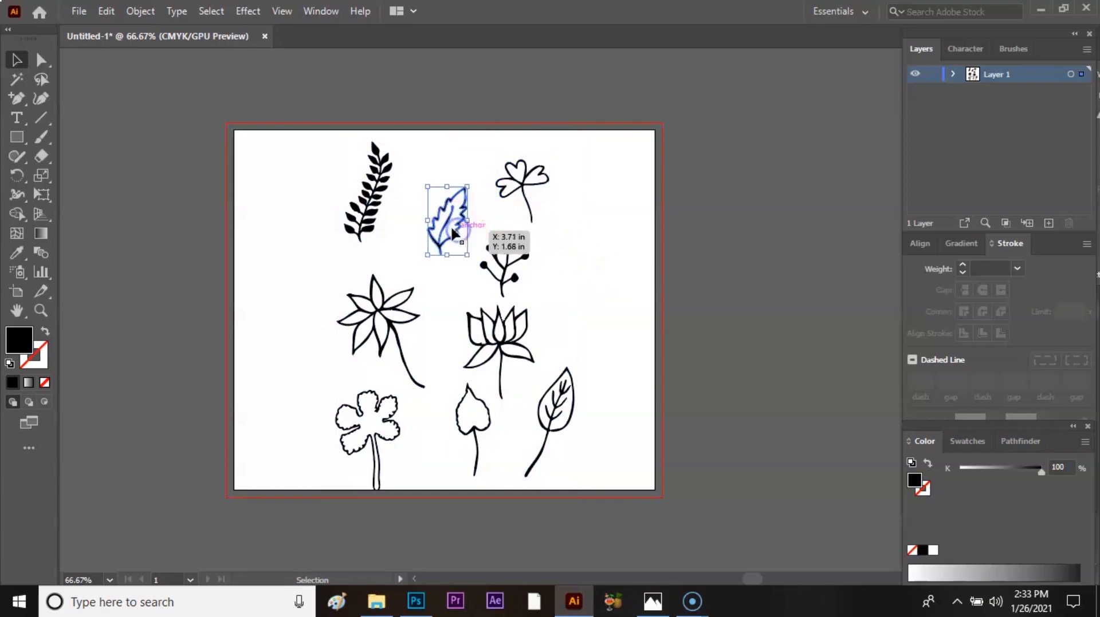
{"action": "left_click", "coordinate": [371, 189]}
{"action": "left_click", "coordinate": [405, 327]}
{"action": "left_click", "coordinate": [564, 256]}
{"action": "left_click_drag", "start_coordinate": [383, 198], "coordinate": [365, 219]}
{"action": "left_click", "coordinate": [399, 165]}
Step: Examine the expanded outline of the serrated leaf up close at 600% magnification
{"action": "key", "text": "ctrl+equal"}
{"action": "key", "text": "ctrl+equal"}
{"action": "key", "text": "ctrl+equal"}
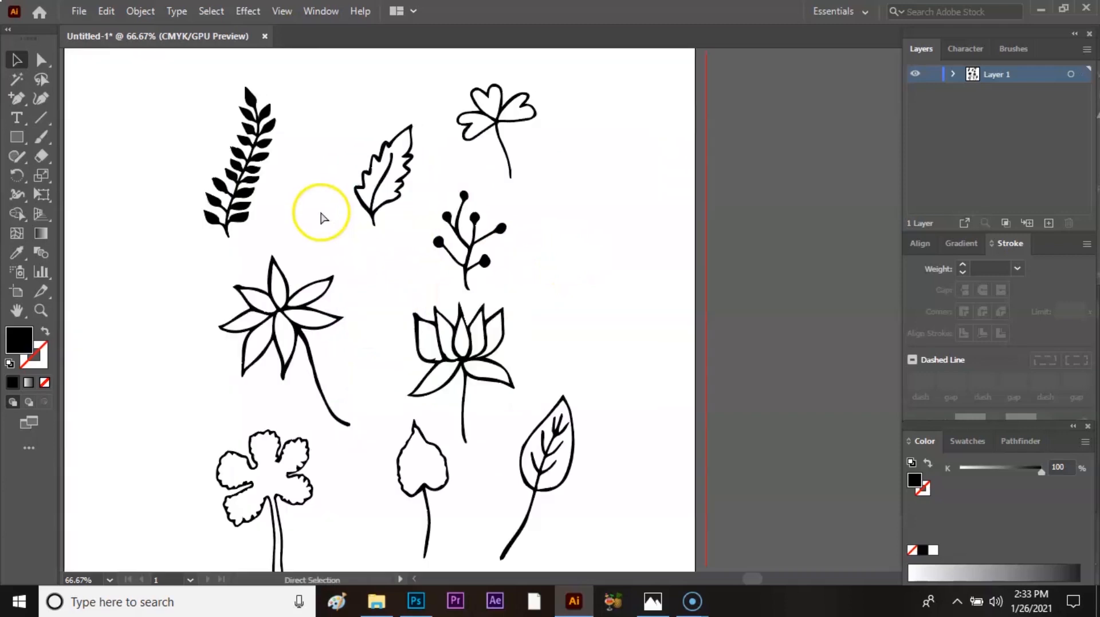
{"action": "left_click_drag", "start_coordinate": [250, 188], "coordinate": [700, 457]}
{"action": "left_click", "coordinate": [332, 311]}
{"action": "key", "text": "ctrl+equal"}
{"action": "key", "text": "ctrl+equal"}
{"action": "key", "text": "ctrl+equal"}
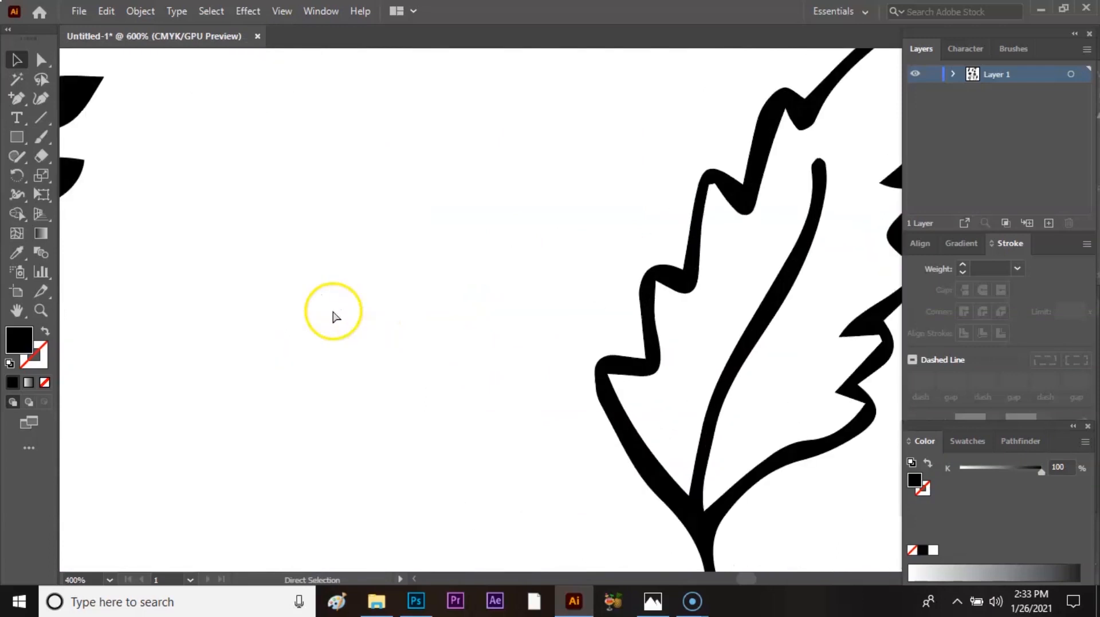
{"action": "left_click_drag", "start_coordinate": [645, 298], "coordinate": [424, 368]}
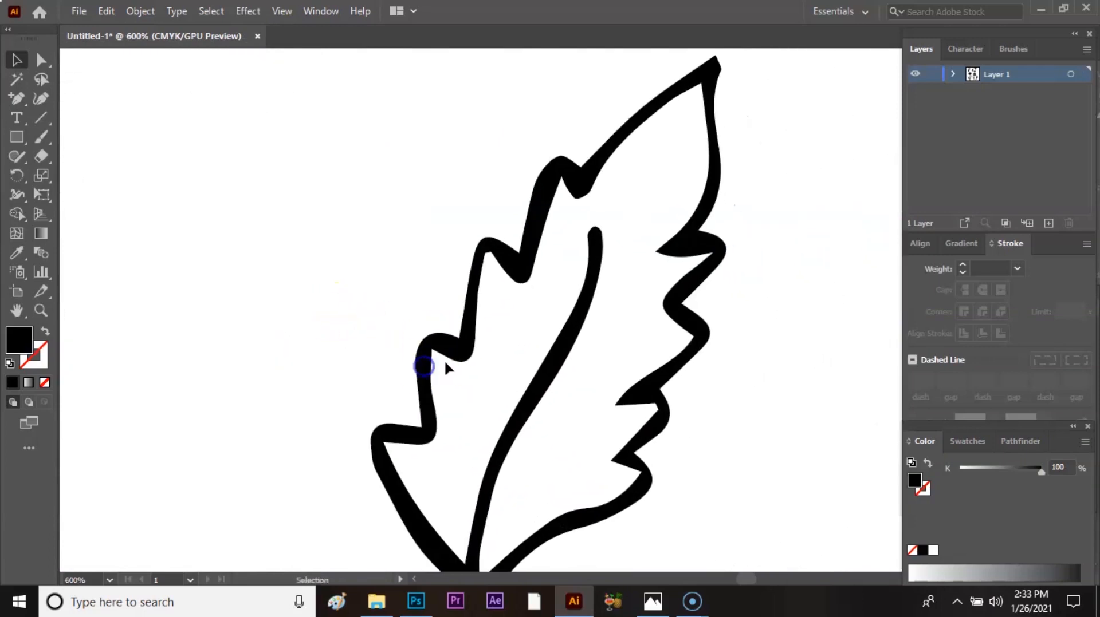
Step: Examine the vector outlines of the solid leafy branch and the pointed-petal flower up close at 600% and 400% magnification
{"action": "left_click", "coordinate": [688, 253]}
{"action": "left_click_drag", "start_coordinate": [570, 319], "coordinate": [565, 239]}
{"action": "left_click_drag", "start_coordinate": [212, 282], "coordinate": [737, 352]}
{"action": "left_click_drag", "start_coordinate": [356, 346], "coordinate": [528, 328]}
{"action": "left_click_drag", "start_coordinate": [597, 488], "coordinate": [608, 211]}
{"action": "left_click_drag", "start_coordinate": [592, 544], "coordinate": [569, 218]}
{"action": "left_click_drag", "start_coordinate": [677, 498], "coordinate": [571, 225]}
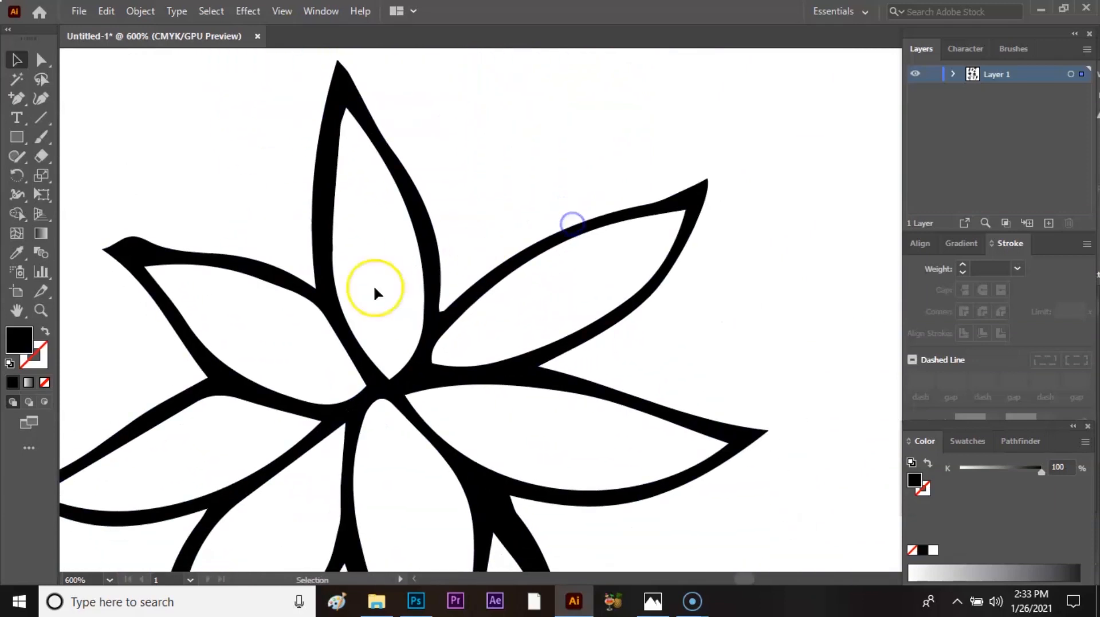
{"action": "left_click_drag", "start_coordinate": [650, 474], "coordinate": [576, 379]}
{"action": "key", "text": "ctrl+minus"}
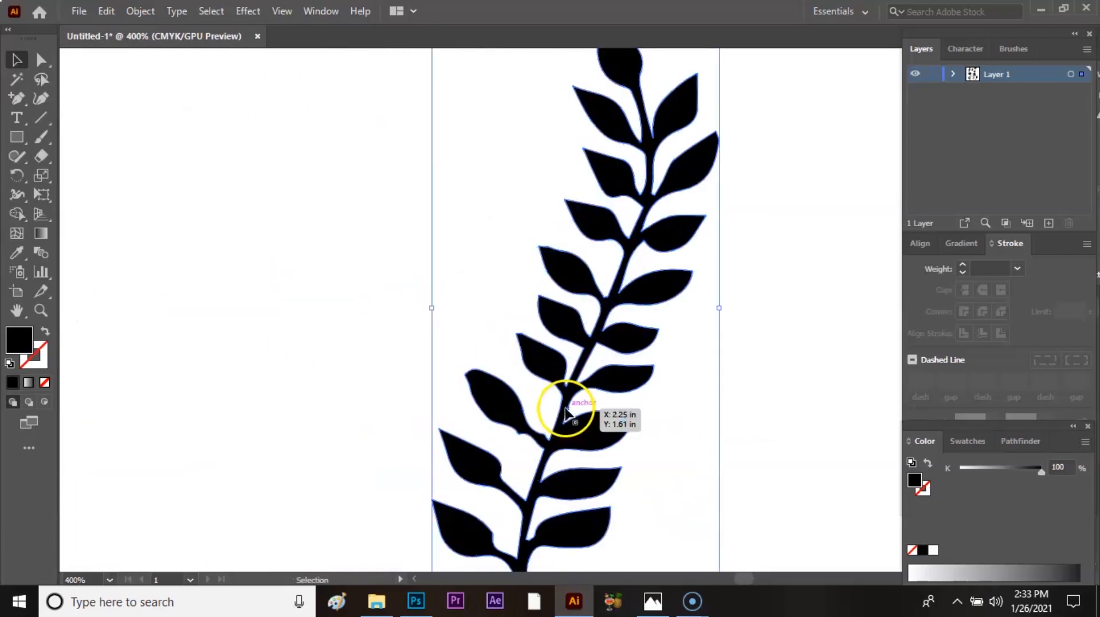
Step: Examine the outlines of the heart-petal clover, the berry branch and the scalloped five-lobed leaf at 400% magnification
{"action": "left_click_drag", "start_coordinate": [810, 287], "coordinate": [358, 390]}
{"action": "left_click_drag", "start_coordinate": [691, 346], "coordinate": [300, 376]}
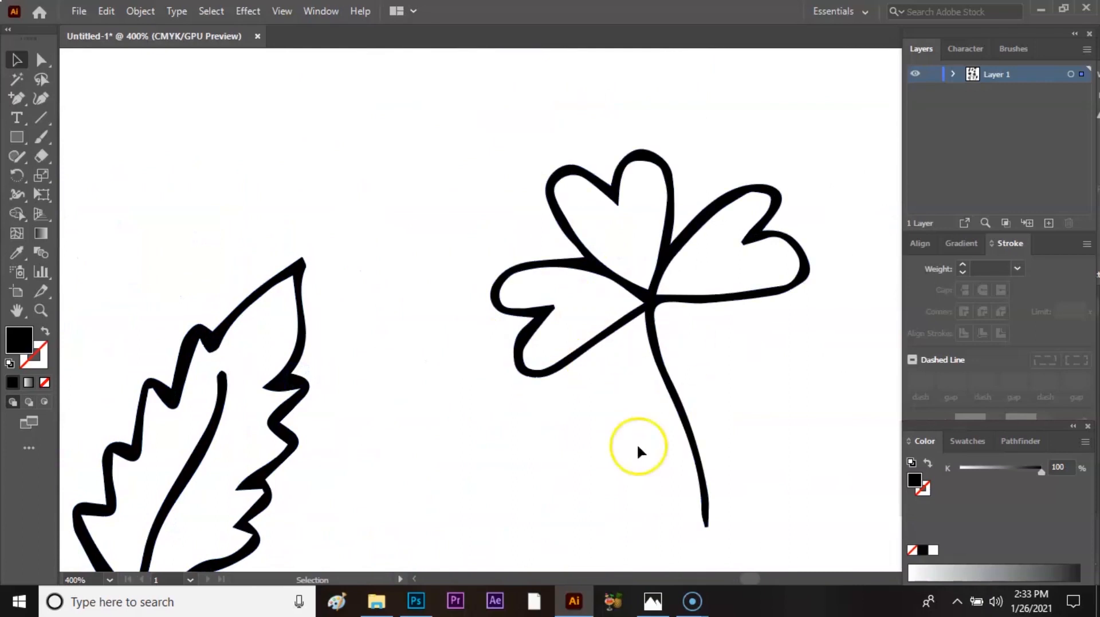
{"action": "left_click_drag", "start_coordinate": [676, 376], "coordinate": [670, 140]}
{"action": "left_click_drag", "start_coordinate": [634, 441], "coordinate": [712, 253]}
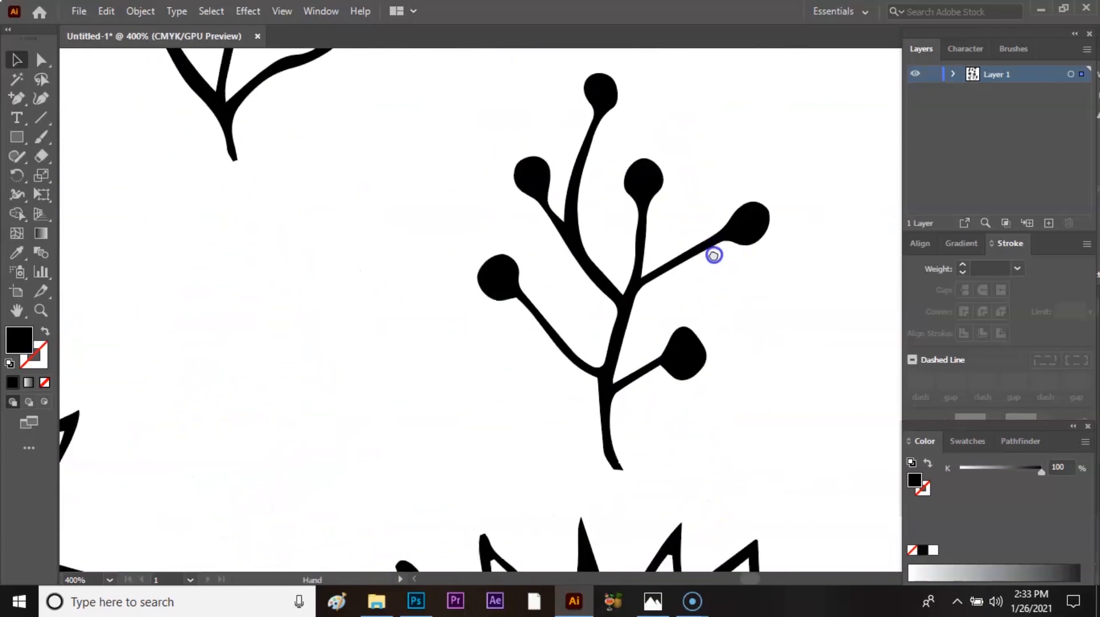
{"action": "left_click_drag", "start_coordinate": [704, 462], "coordinate": [813, 197]}
{"action": "left_click_drag", "start_coordinate": [574, 489], "coordinate": [714, 227]}
{"action": "left_click_drag", "start_coordinate": [671, 502], "coordinate": [733, 238]}
{"action": "left_click_drag", "start_coordinate": [413, 393], "coordinate": [749, 368]}
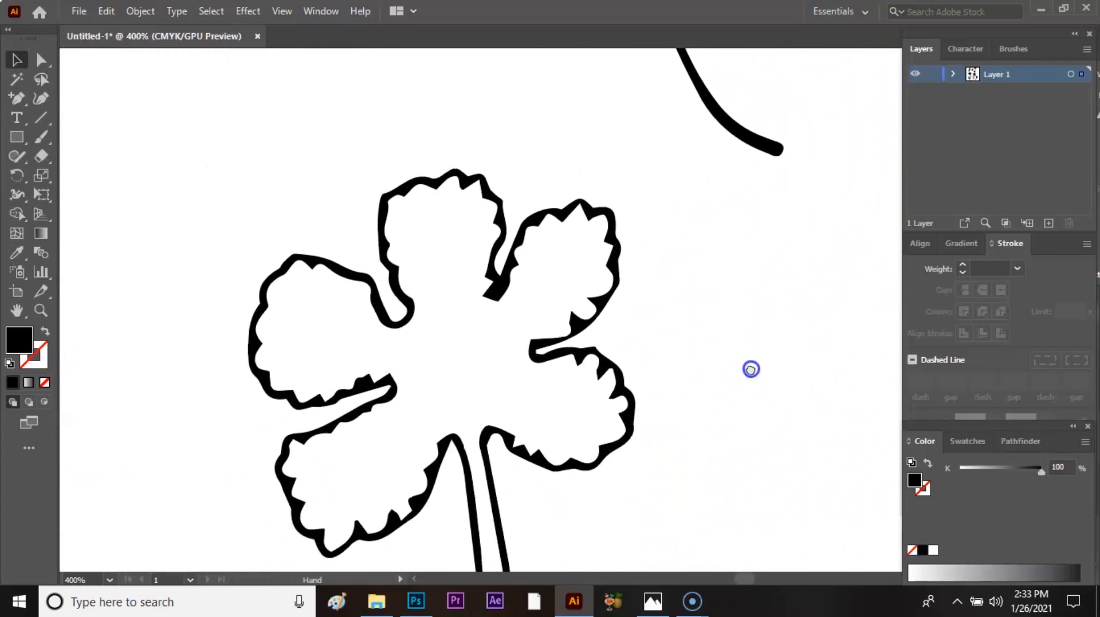
Step: Clear the selection of the leafy branch and review the page of vector drawings at 100%
{"action": "key", "text": "ctrl+minus"}
{"action": "key", "text": "ctrl+minus"}
{"action": "key", "text": "ctrl+minus"}
{"action": "key", "text": "ctrl+minus"}
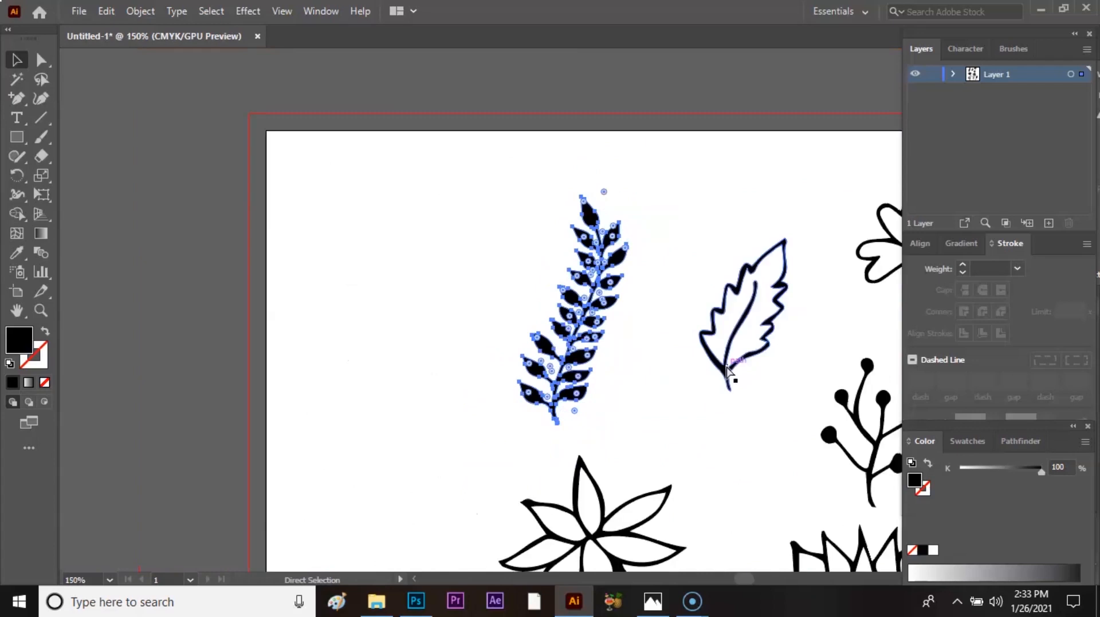
{"action": "left_click_drag", "start_coordinate": [753, 385], "coordinate": [569, 252]}
{"action": "left_click", "coordinate": [811, 281]}
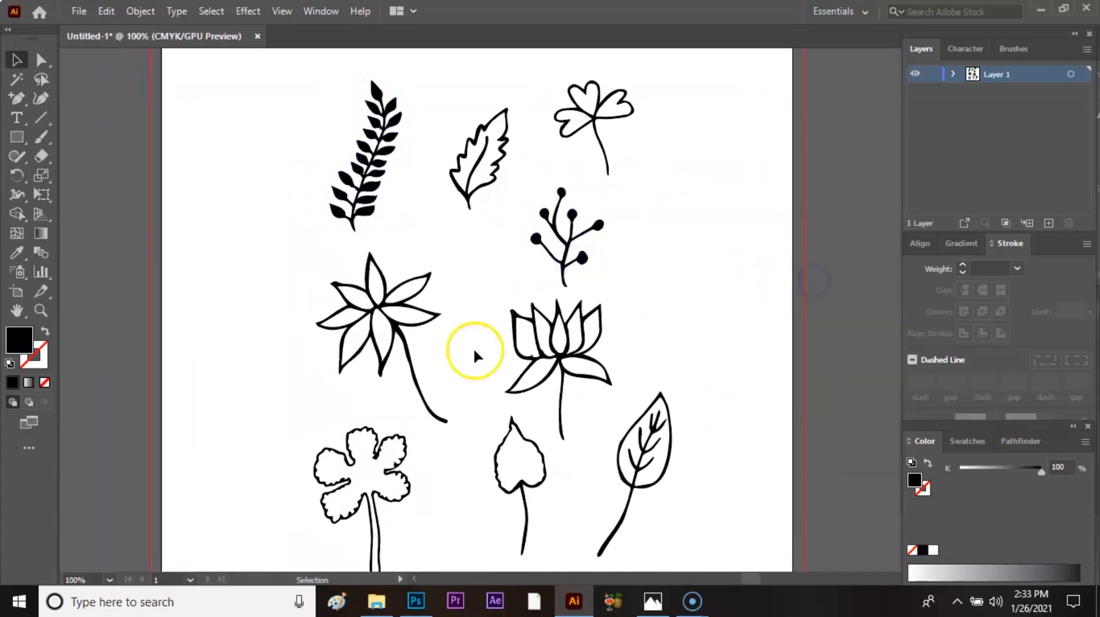